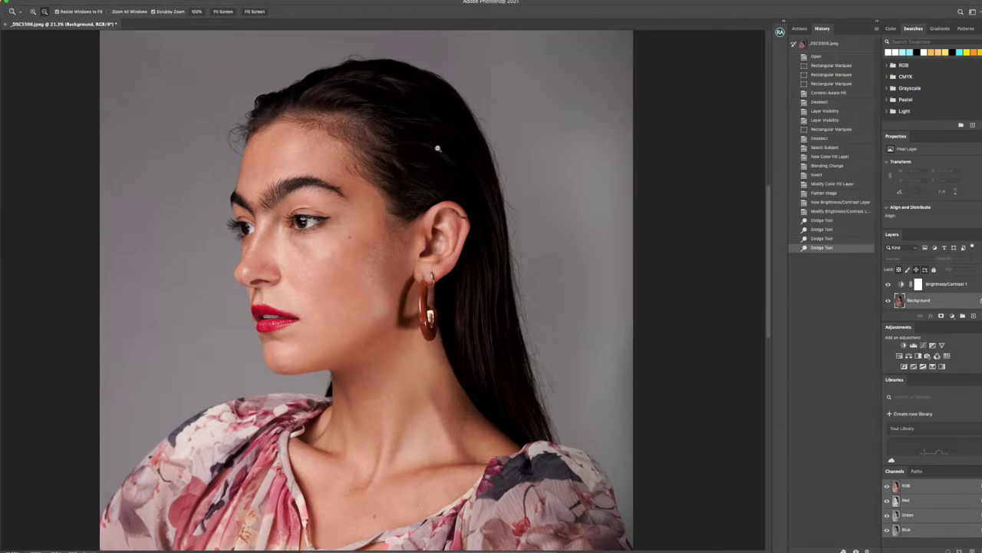
Zoom in and out around the head and ear, then pick the Clone Stamp tool.
drag(438, 148, 463, 186)
drag(505, 279, 474, 180)
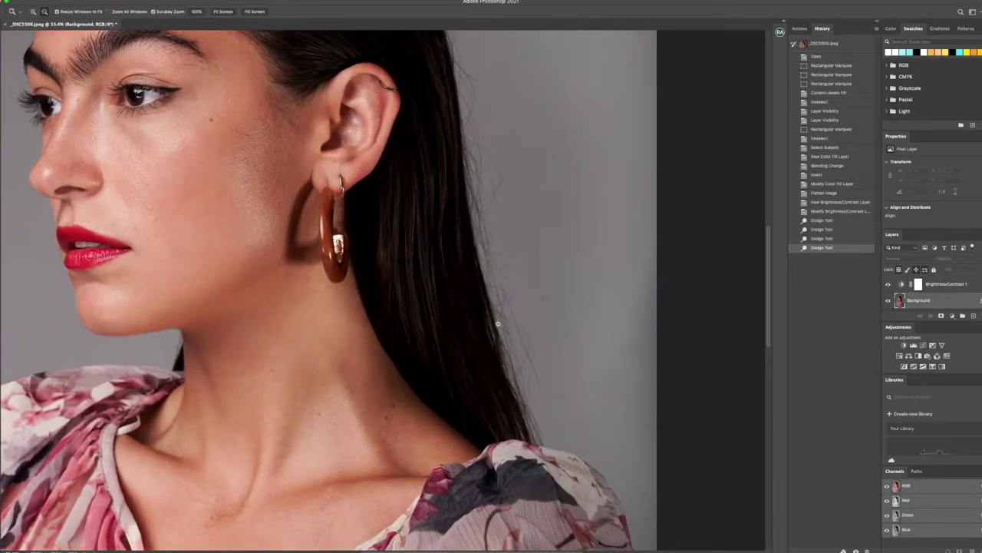
drag(375, 115, 357, 167)
key(ctrl+0)
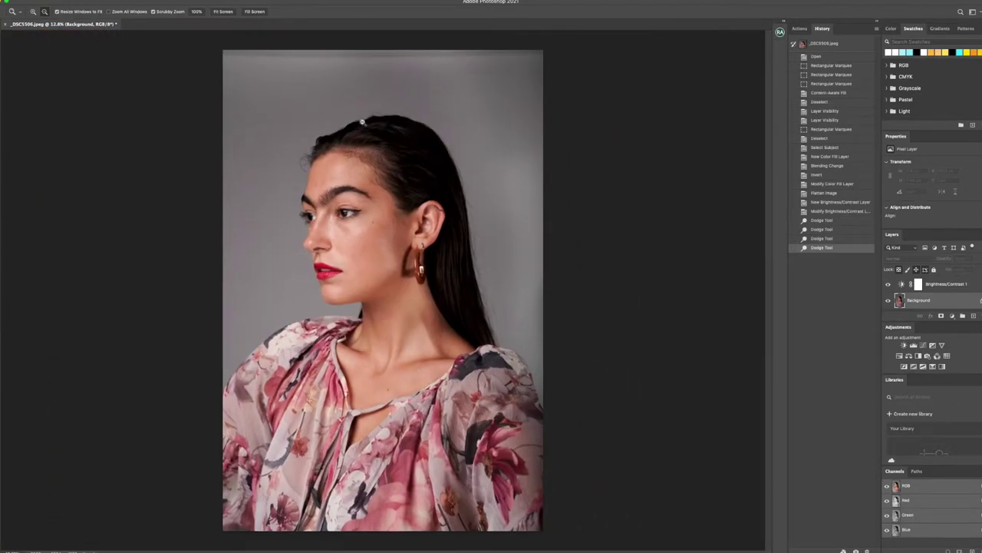
drag(363, 123, 391, 97)
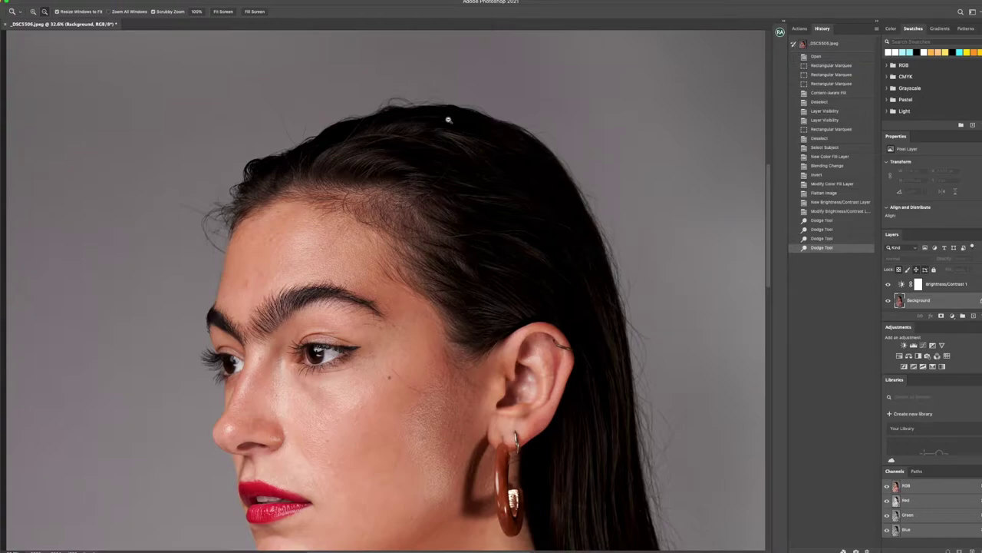
key(ctrl+0)
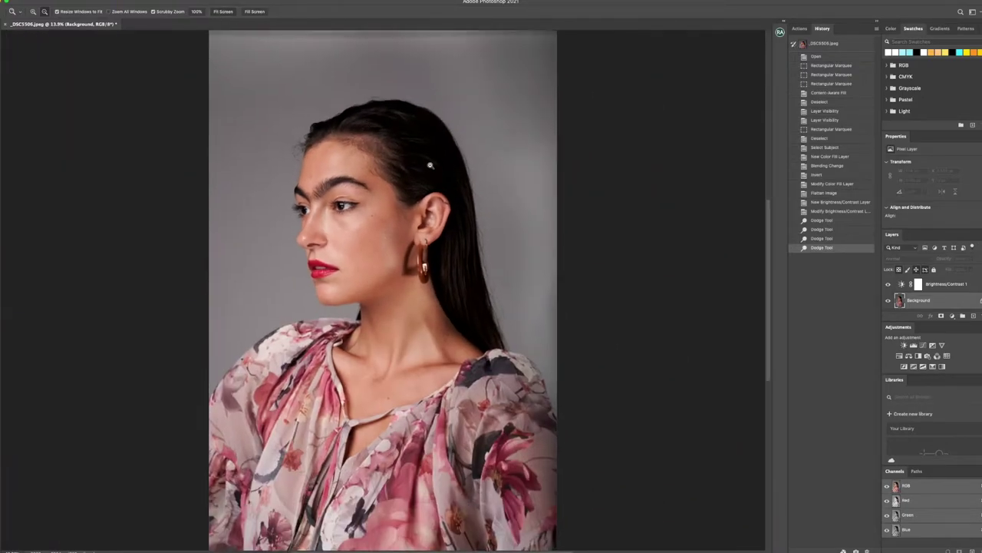
drag(415, 142, 432, 156)
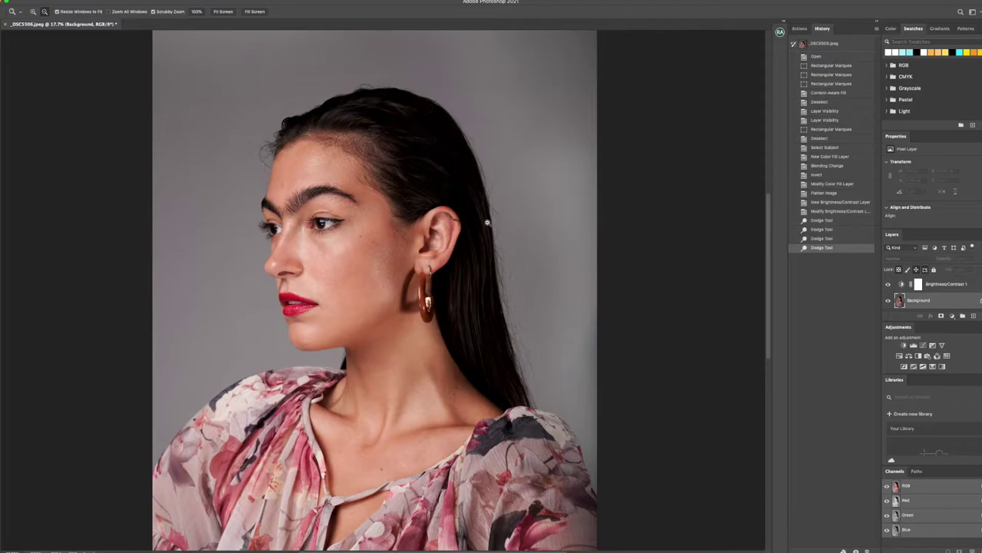
drag(478, 224, 480, 223)
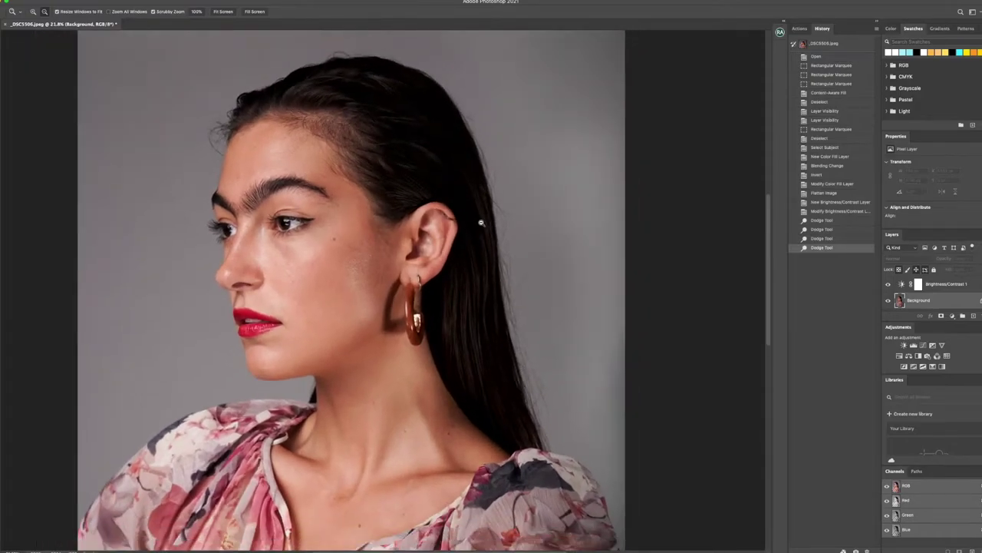
key(s)
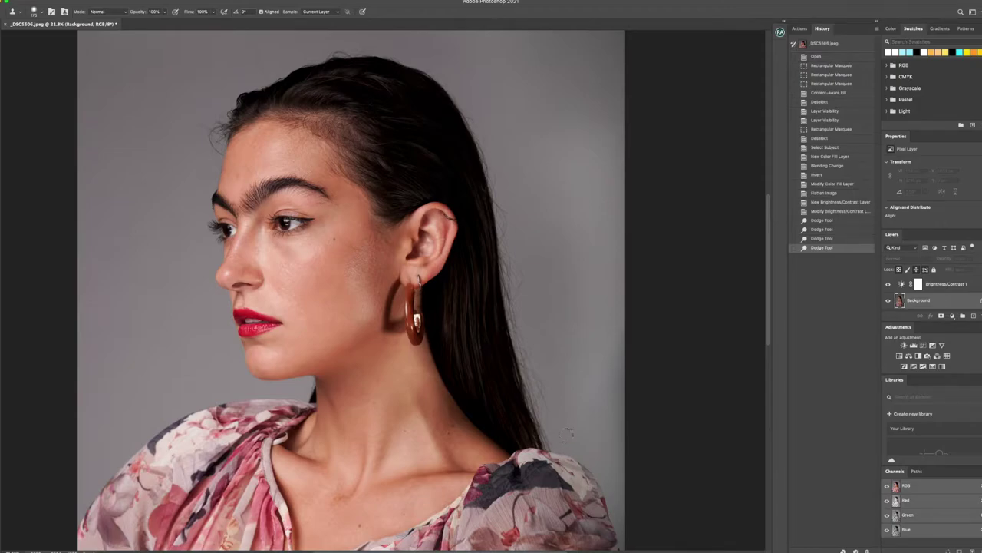
Clone away several stray hairs on the grey backdrop behind the neck.
click(568, 432)
click(554, 423)
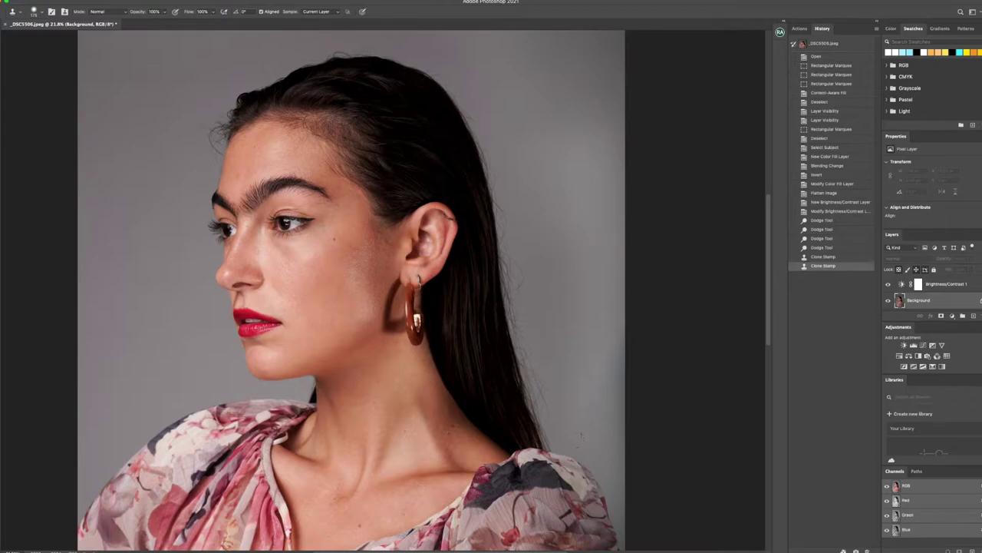
click(582, 435)
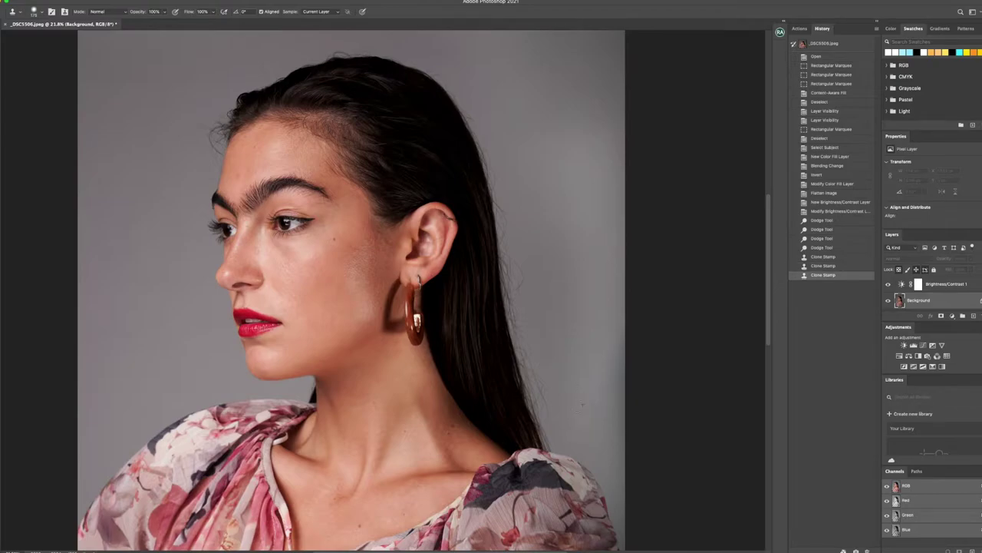
click(576, 400)
click(566, 415)
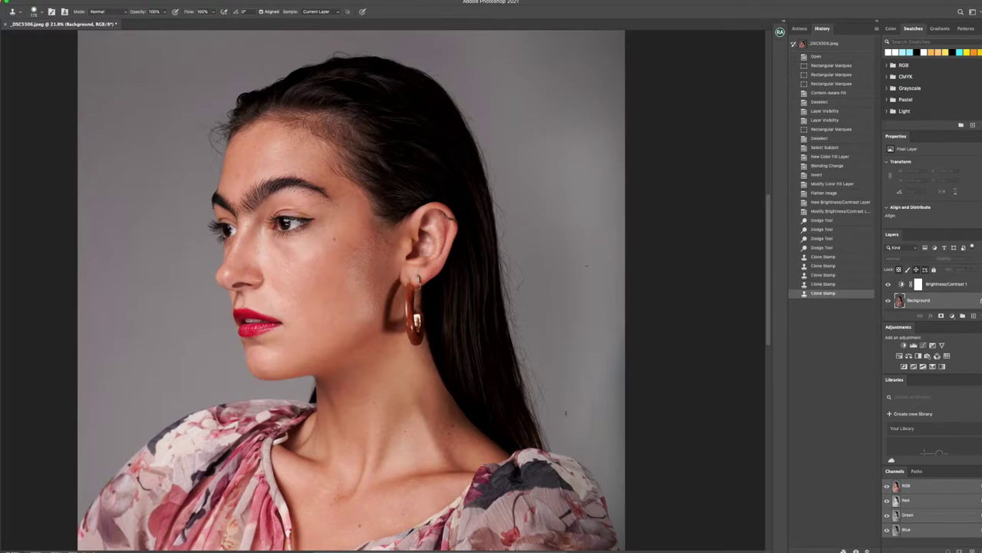
click(166, 11)
click(519, 130)
Clone out stray hairs beside her hair and spots on the background.
click(545, 249)
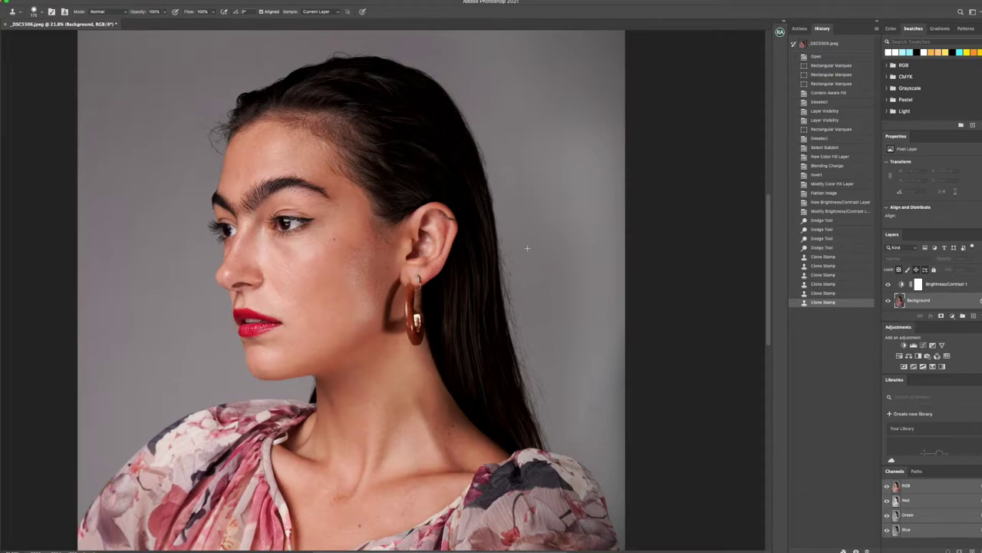
click(527, 264)
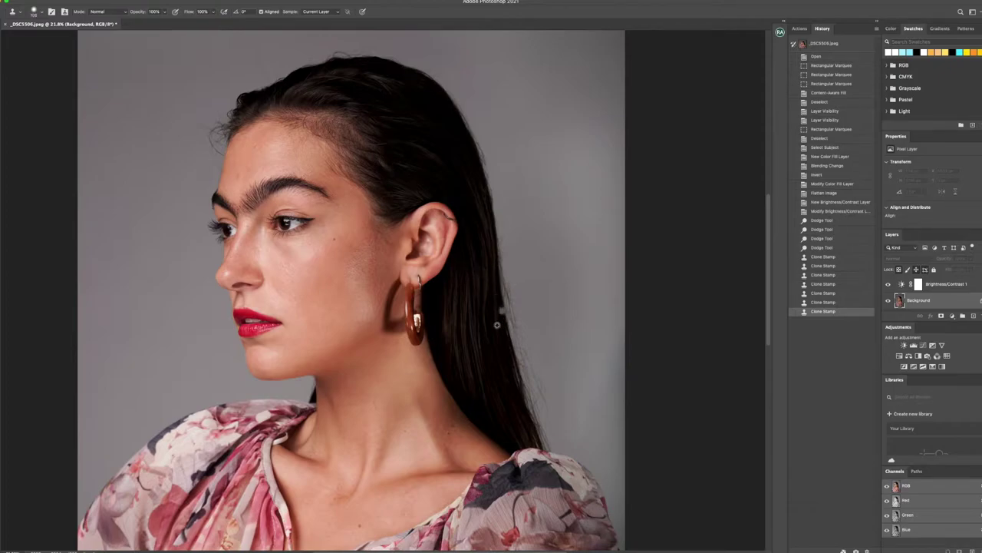
click(551, 347)
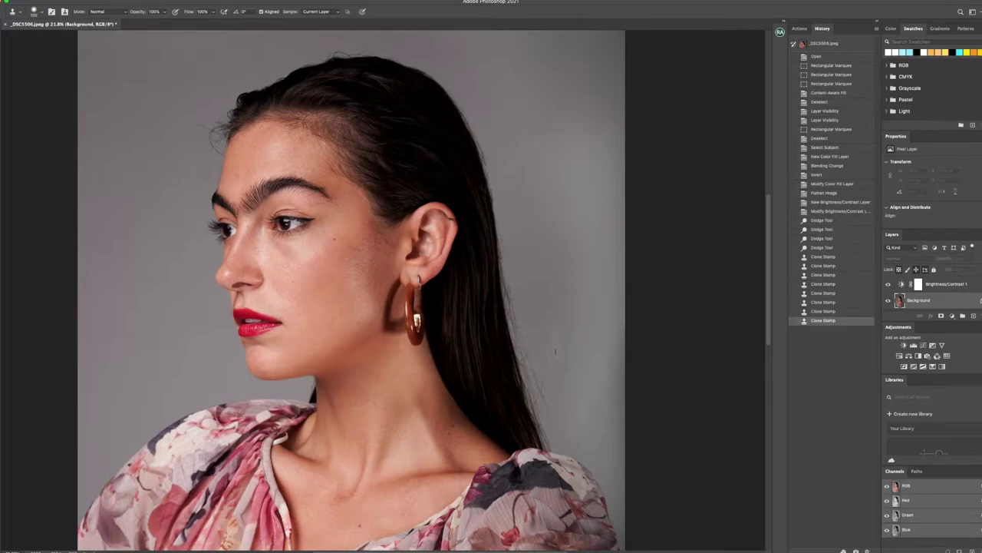
click(556, 352)
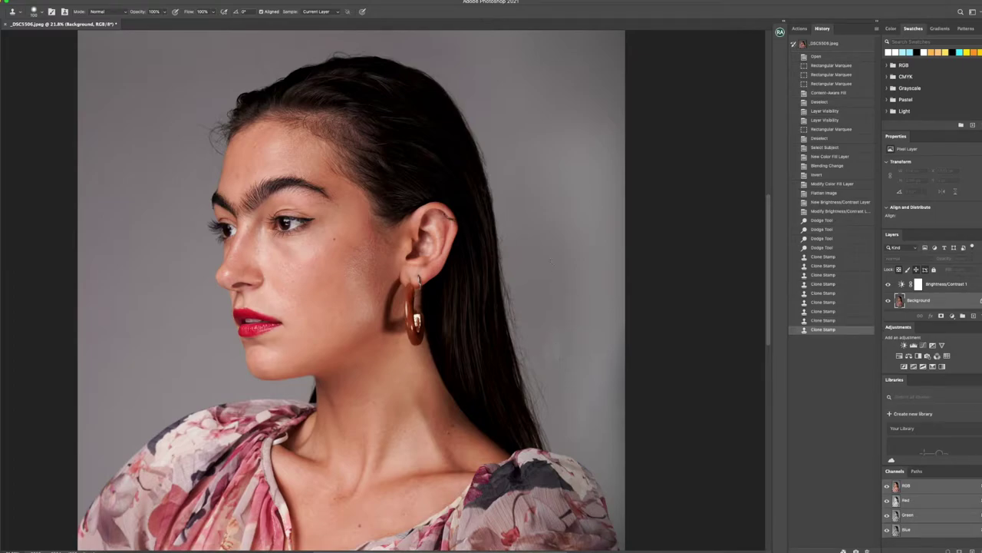
Undo the last two clone strokes in History and lower cloning opacity to 33%.
click(838, 320)
click(836, 311)
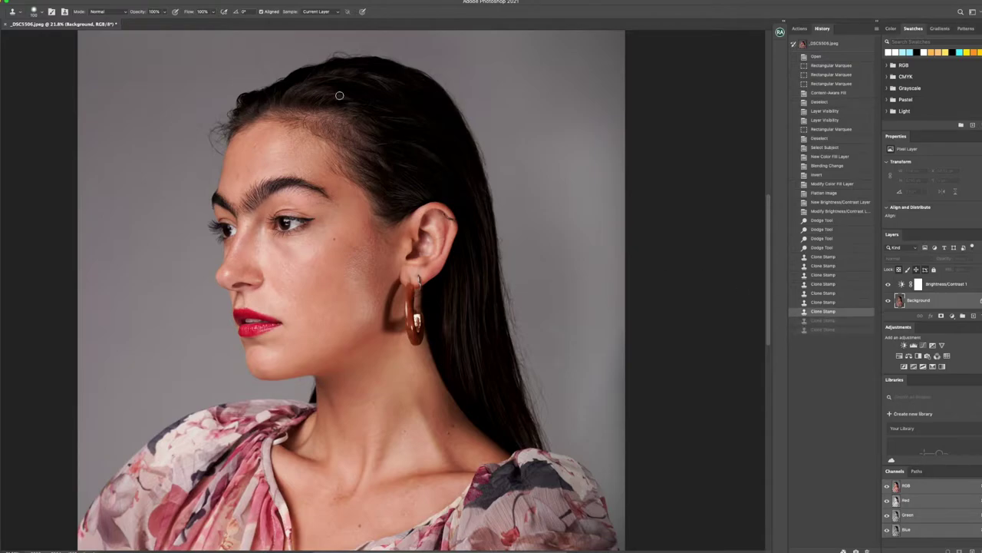
click(164, 11)
drag(166, 23, 136, 22)
Enlarge the brush, restore the two undone strokes, and raise cloning opacity to about 82%.
click(544, 303)
key(bracketright)
key(bracketright)
key(ctrl+shift+z)
key(ctrl+shift+z)
click(168, 13)
drag(168, 22, 176, 22)
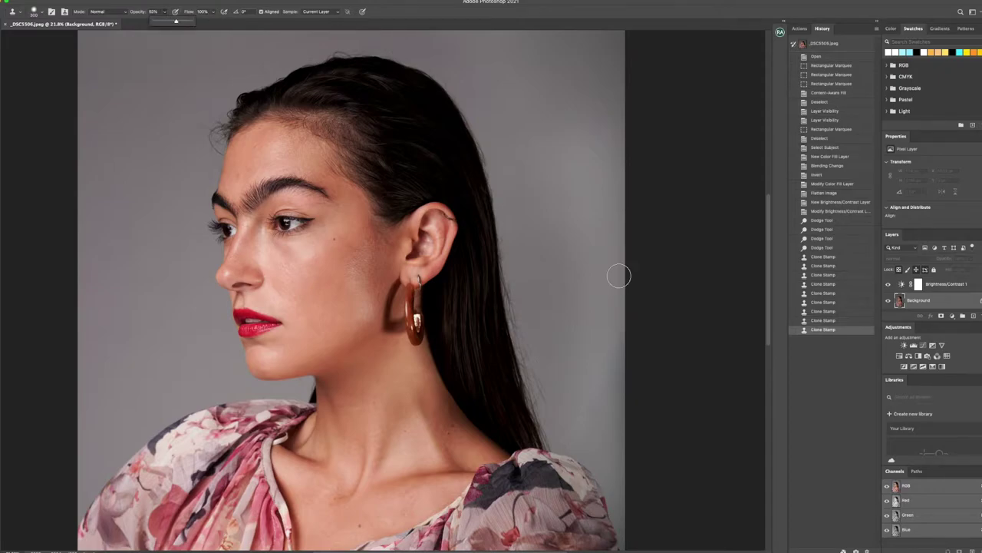
Clone away stray hairs along the right hair edge, then shrink the brush.
click(541, 340)
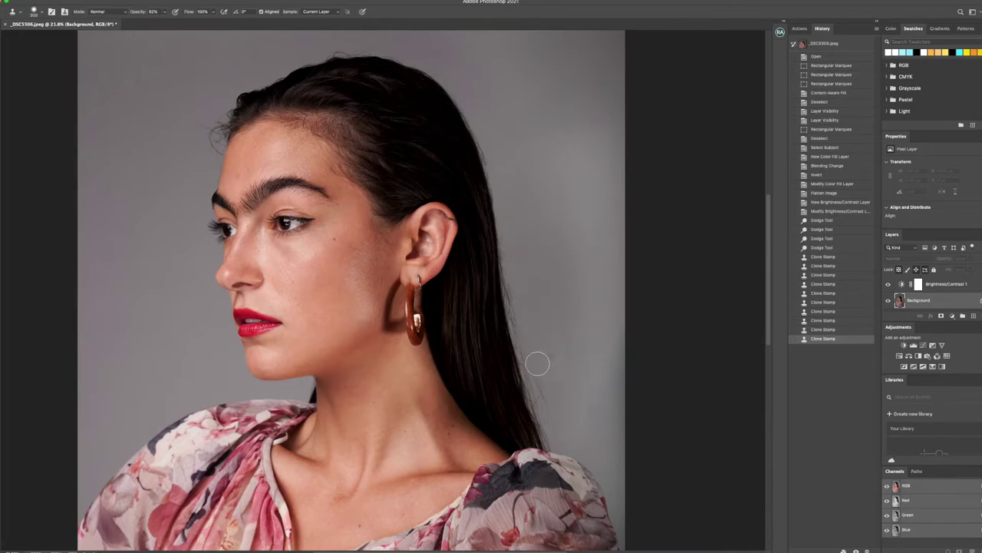
click(558, 418)
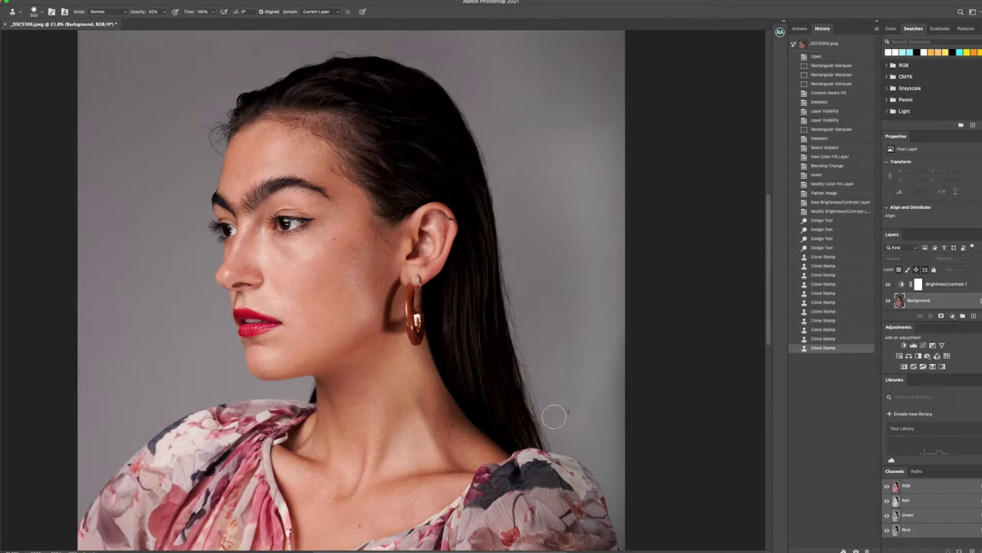
click(539, 319)
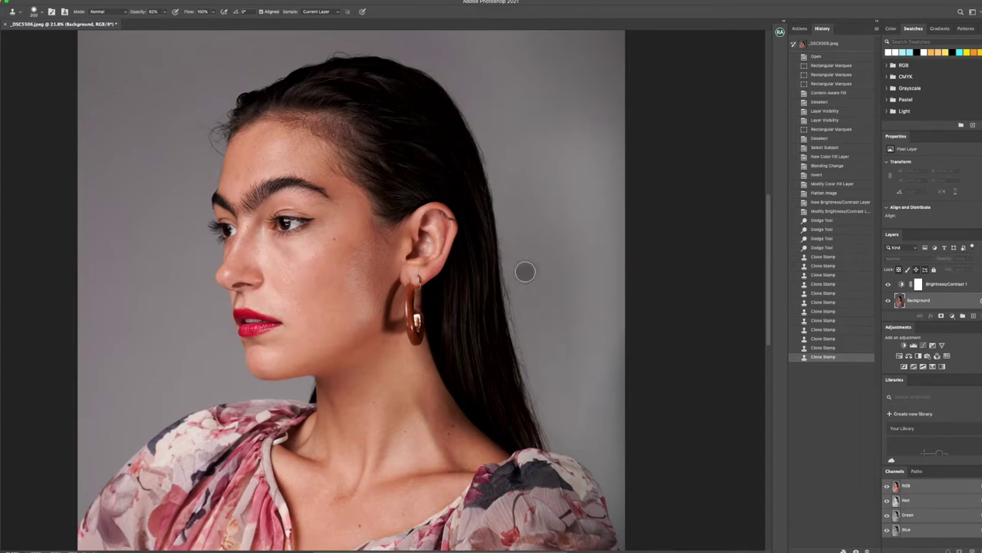
key(bracketleft)
key(bracketleft)
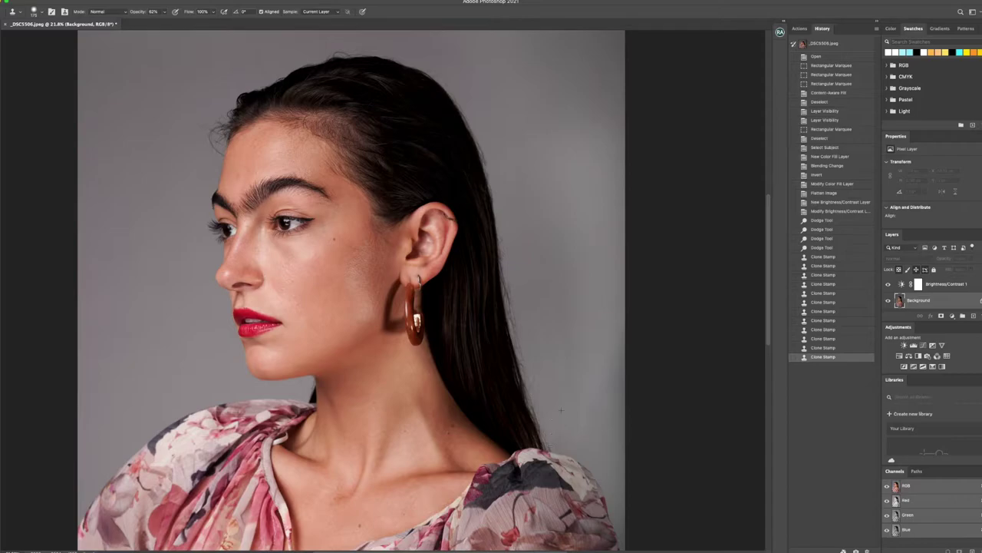
click(593, 430)
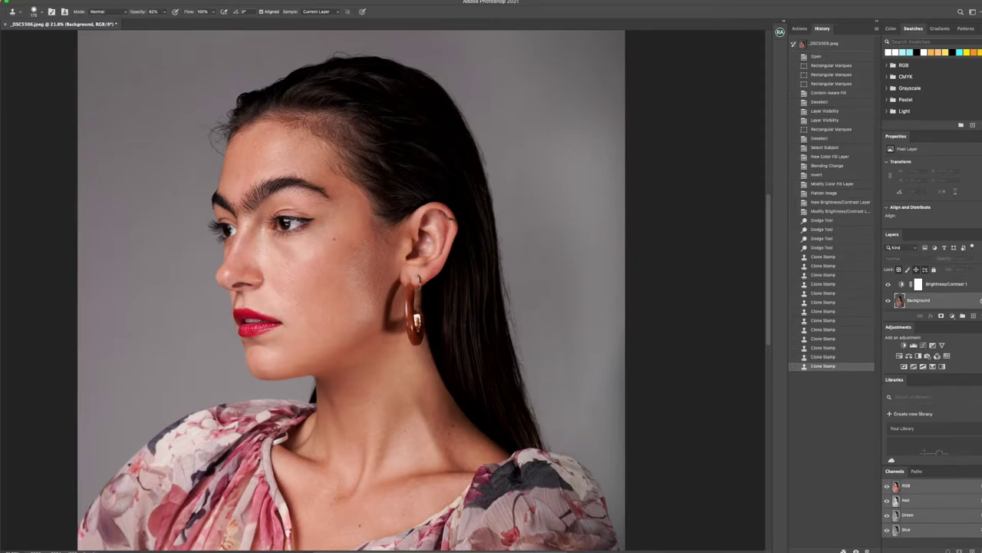
Set cloning opacity to 78% and clone stray hairs further up the hair edge.
click(164, 12)
drag(163, 23, 173, 23)
click(526, 227)
drag(527, 317, 522, 230)
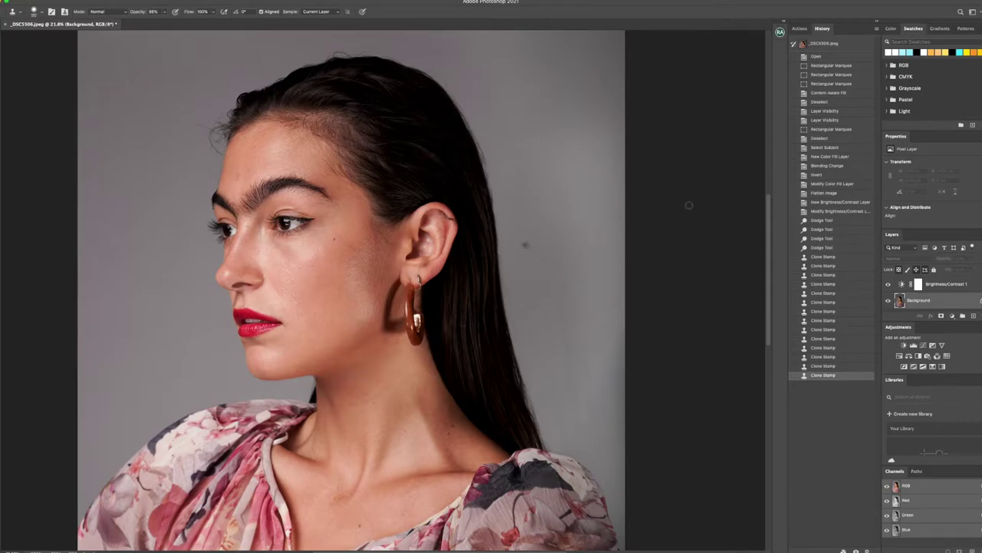
Compare against the original in History, return to the latest state, and zoom in beside the ear.
click(835, 44)
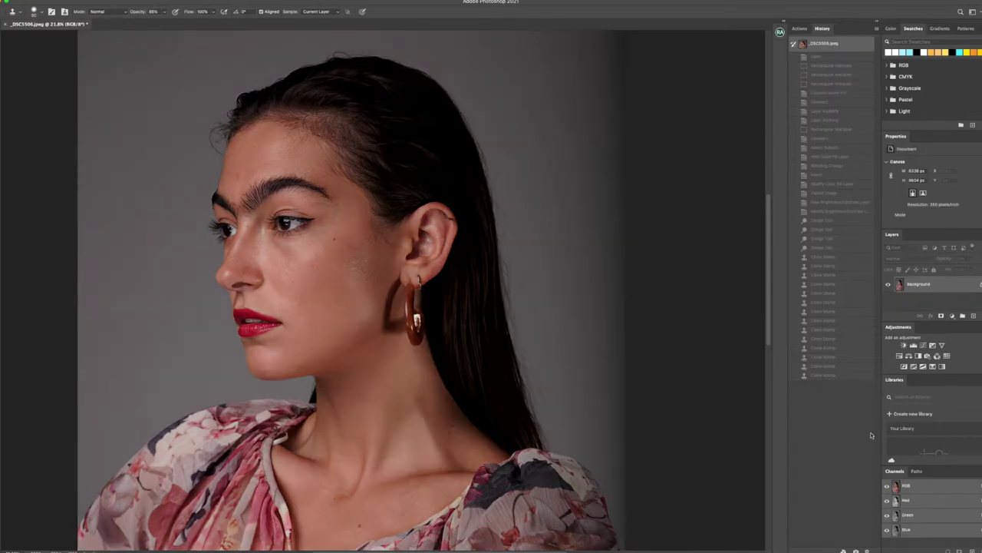
click(828, 376)
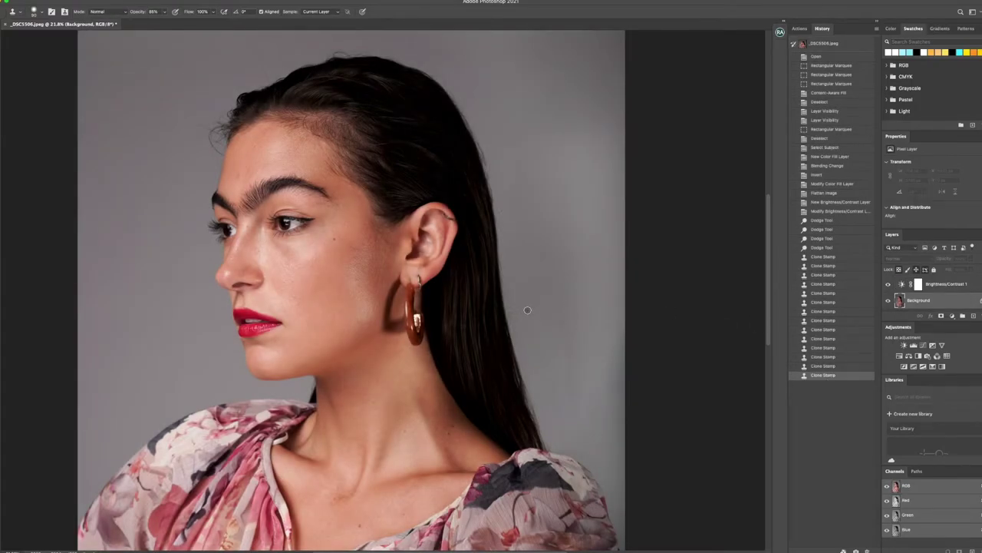
key(z)
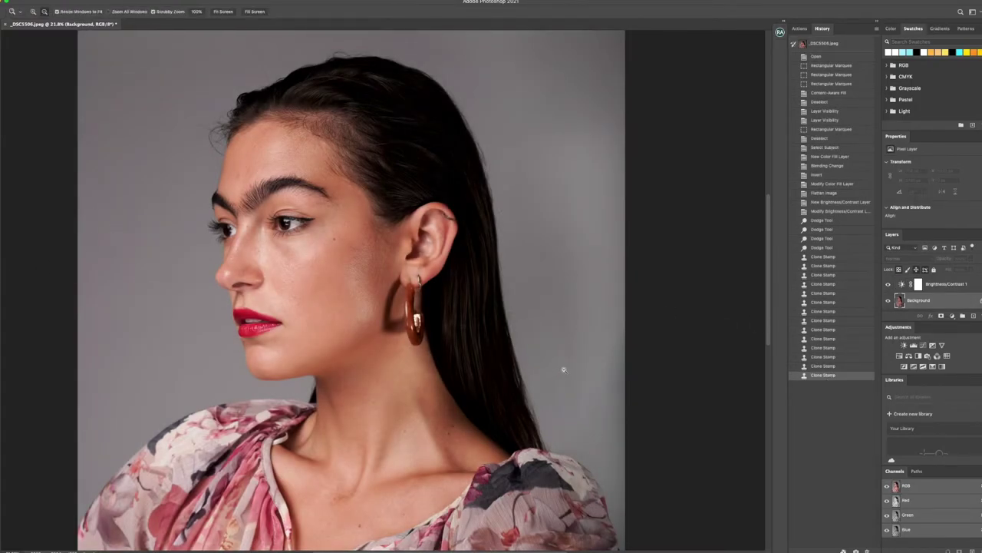
drag(561, 369, 569, 369)
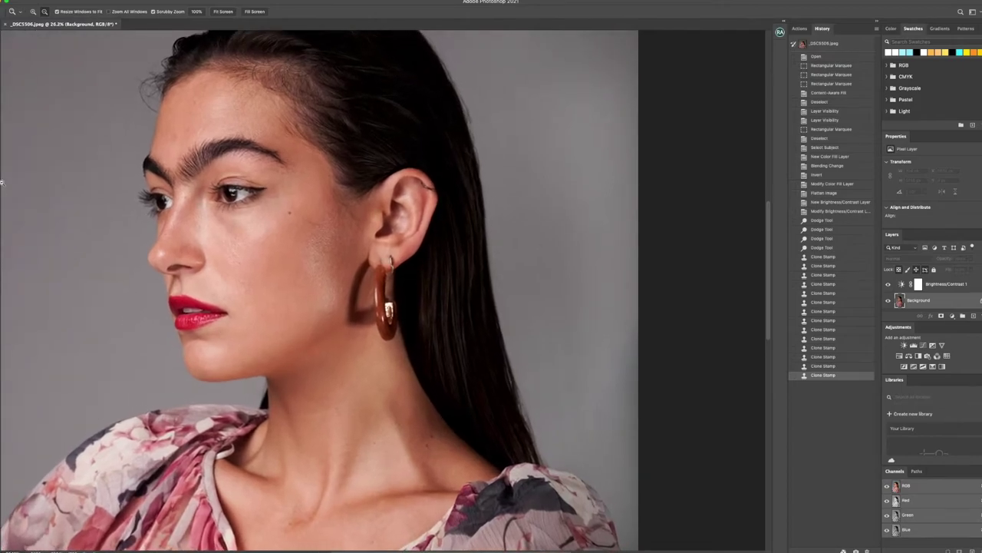
Clone stray hairs off the backdrop behind the ear and at the hair edge with an enlarged brush.
key(s)
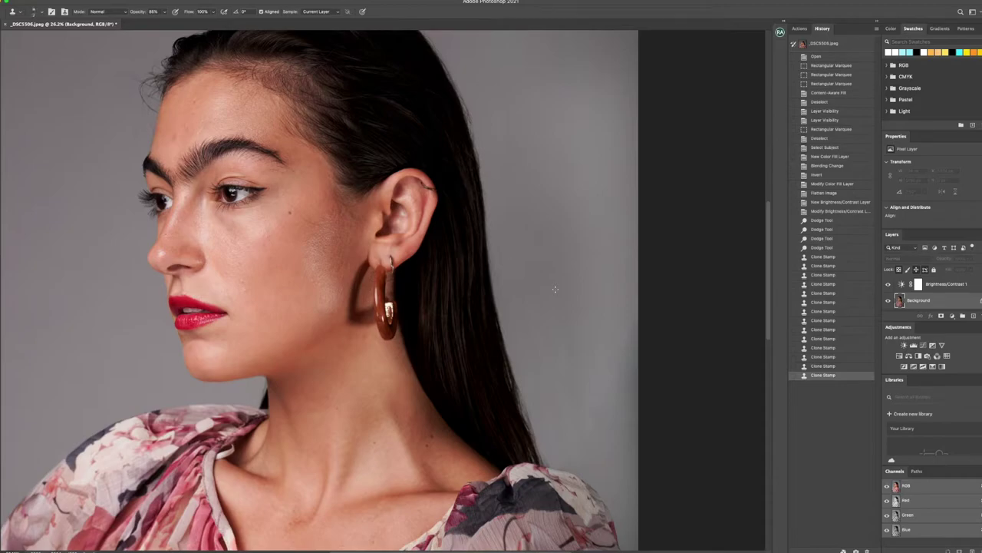
drag(513, 269, 495, 264)
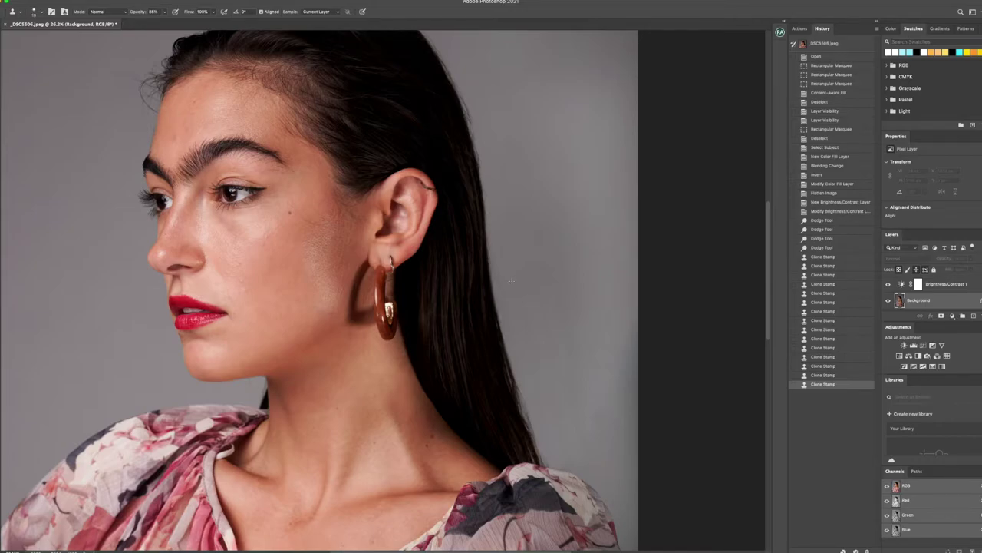
key(bracketright)
key(bracketright)
mouse_move(516, 269)
mouse_down()
mouse_move(497, 255)
mouse_move(511, 345)
mouse_move(506, 335)
mouse_move(551, 463)
mouse_move(508, 325)
mouse_move(497, 254)
mouse_up()
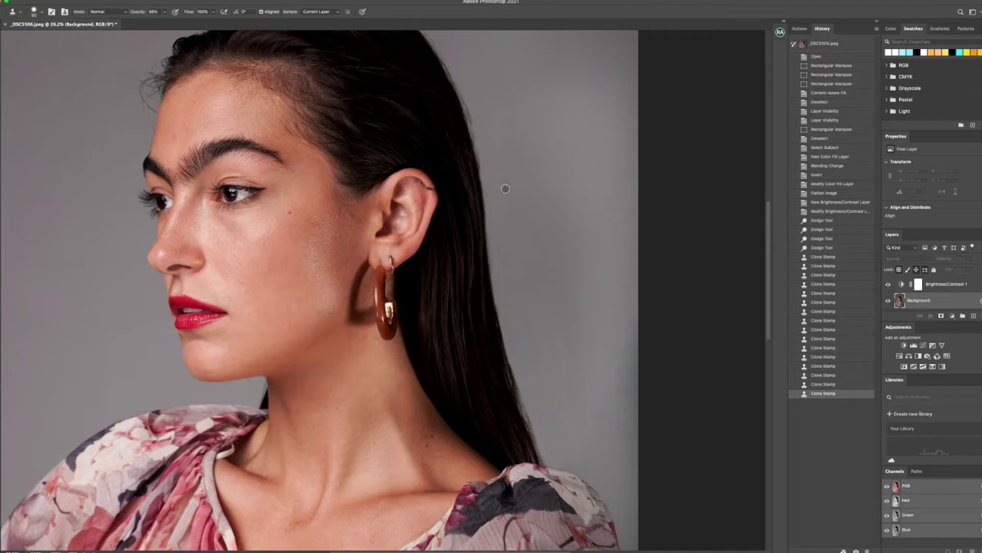
drag(505, 190, 488, 186)
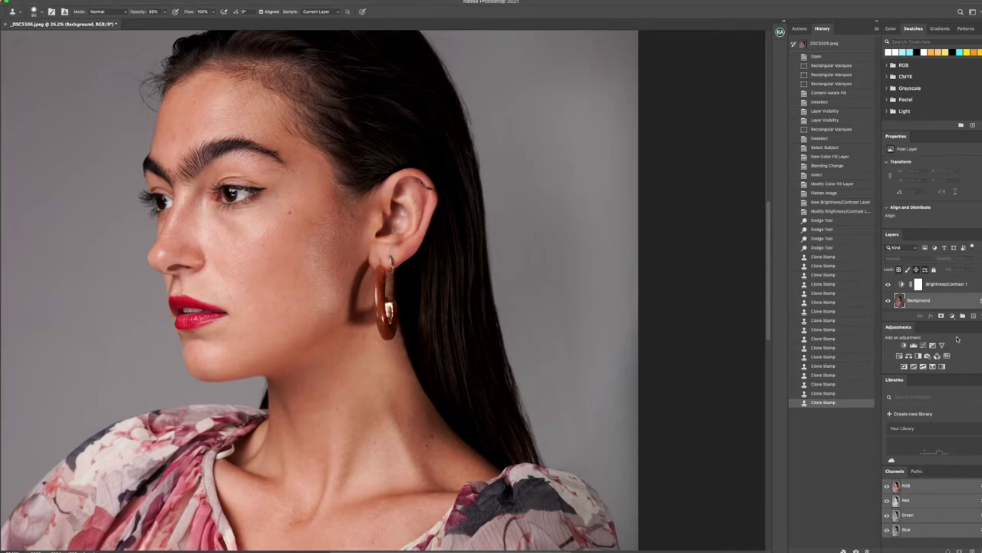
scroll(591, 311, down, 2)
Close the Channels panel from its tab's context menu.
scroll(591, 311, down, 2)
scroll(438, 249, up, 4)
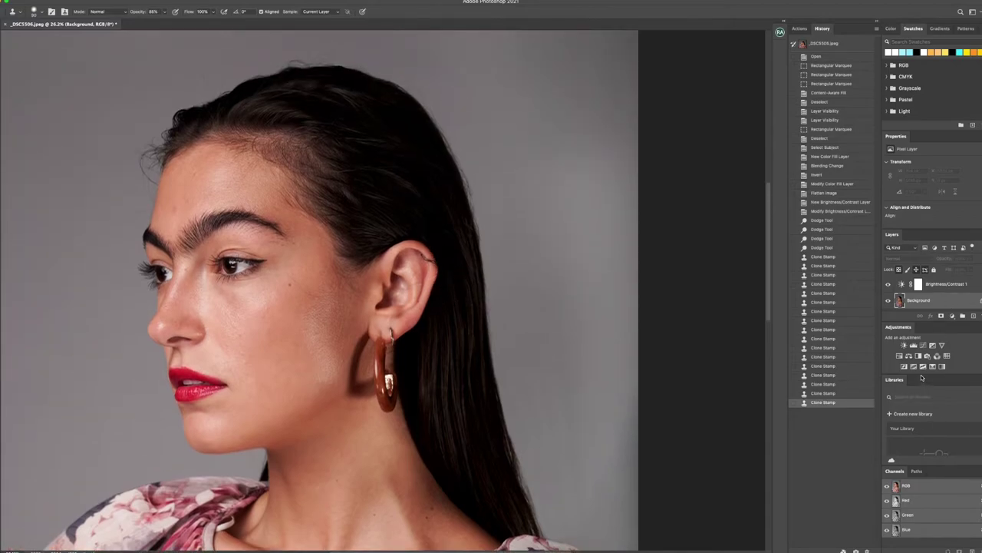
right_click(897, 472)
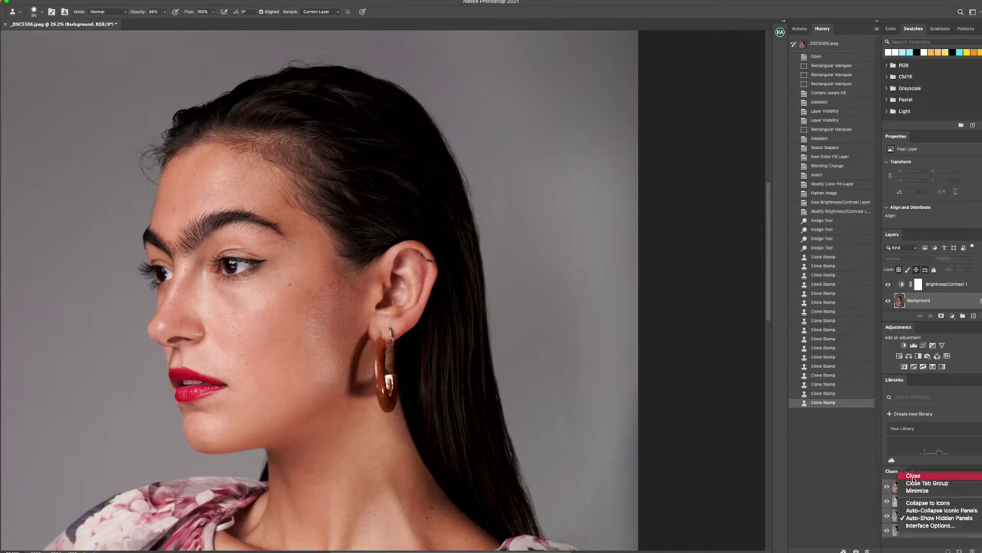
click(923, 475)
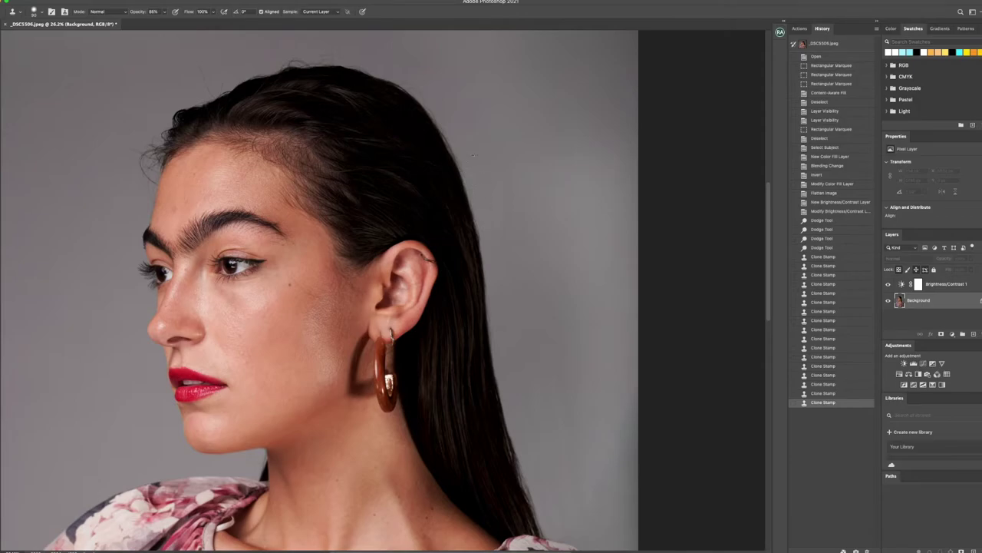
At 82% opacity, stamp out stray hairs behind the head, undoing and restoring one stroke.
click(460, 132)
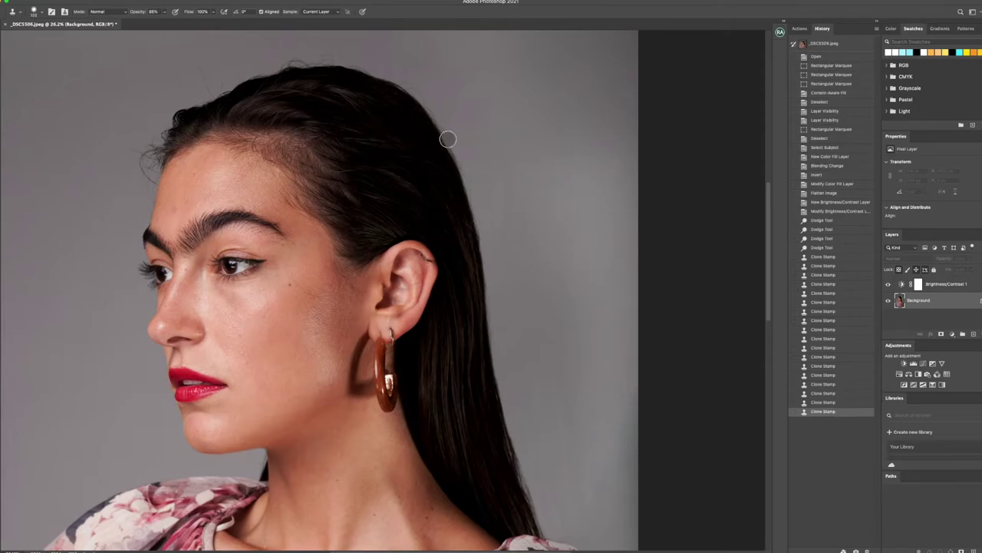
click(164, 12)
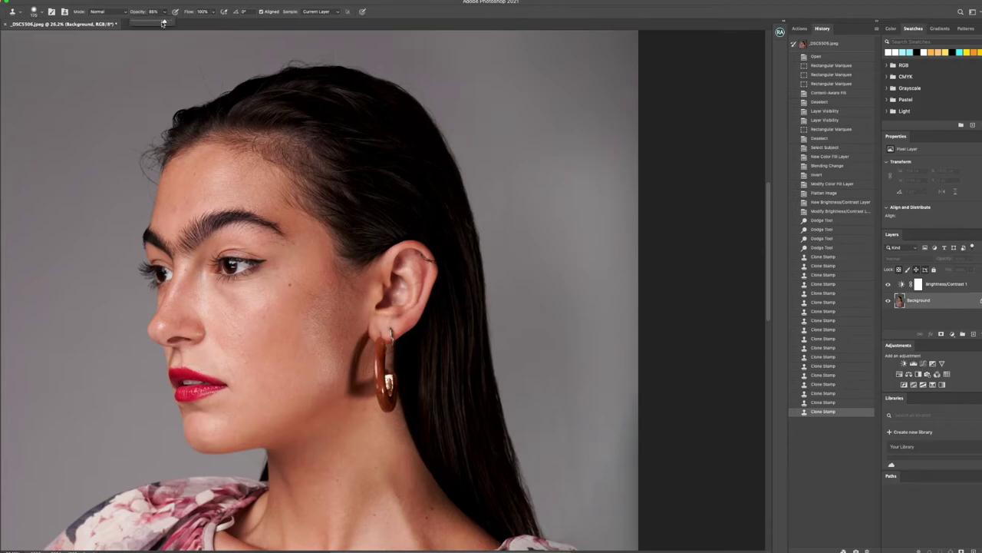
drag(163, 23, 172, 21)
click(500, 191)
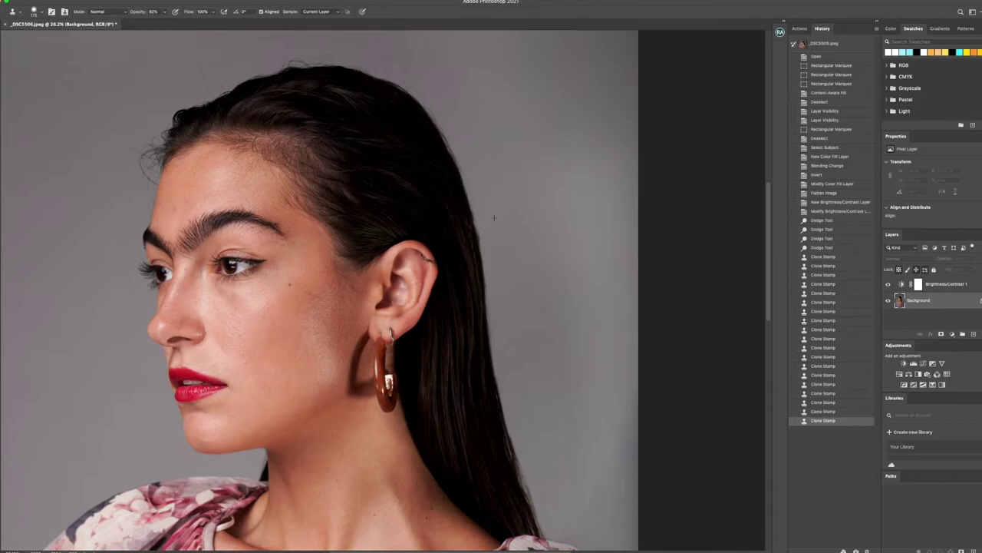
click(496, 156)
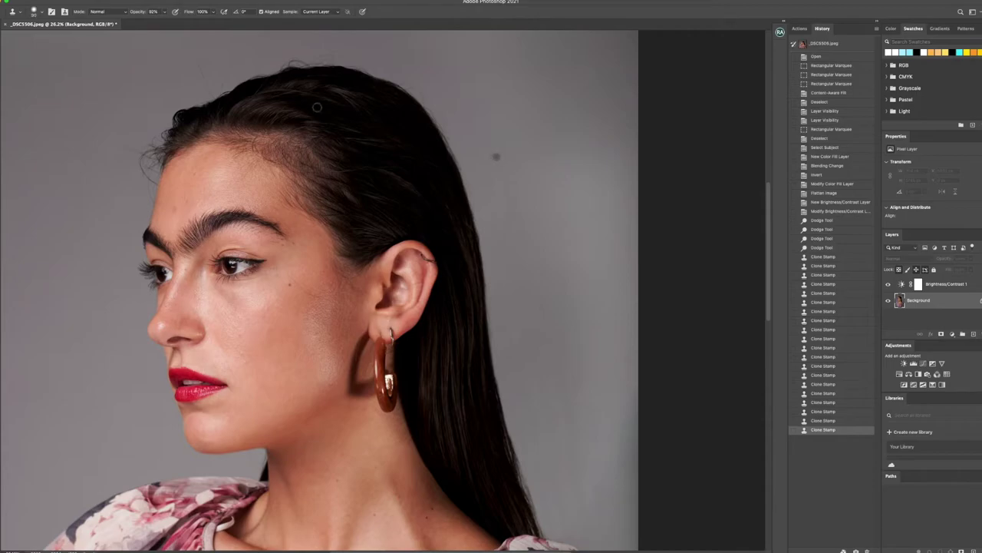
click(484, 239)
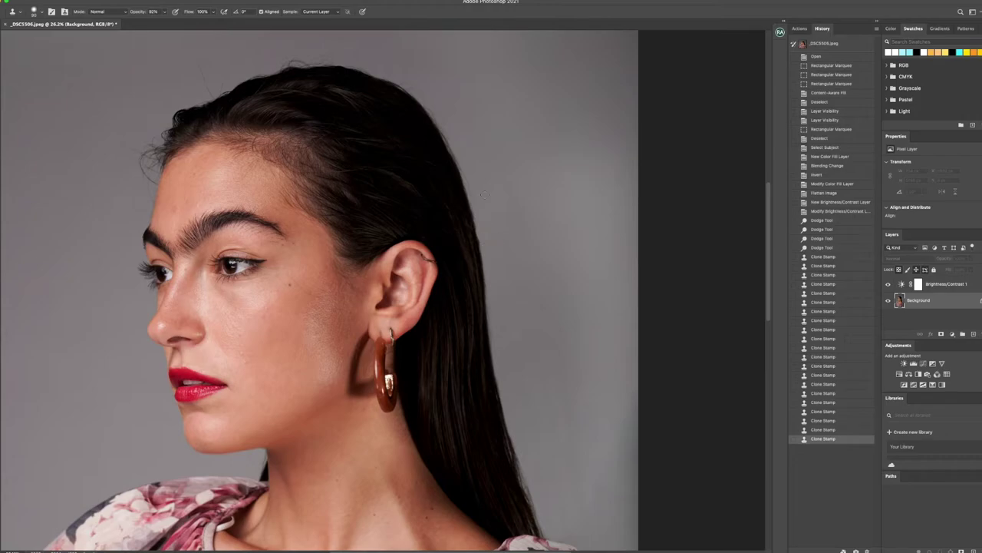
click(822, 429)
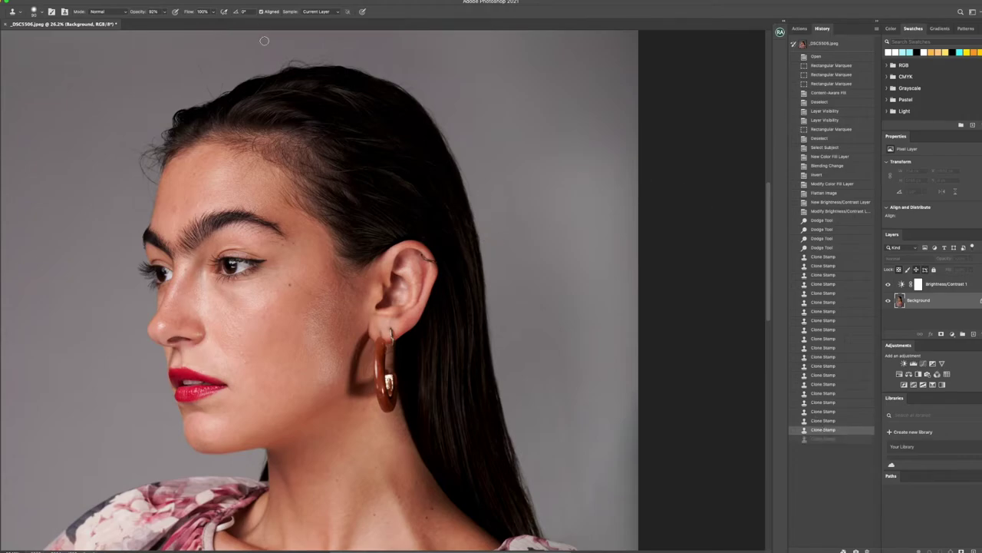
click(461, 126)
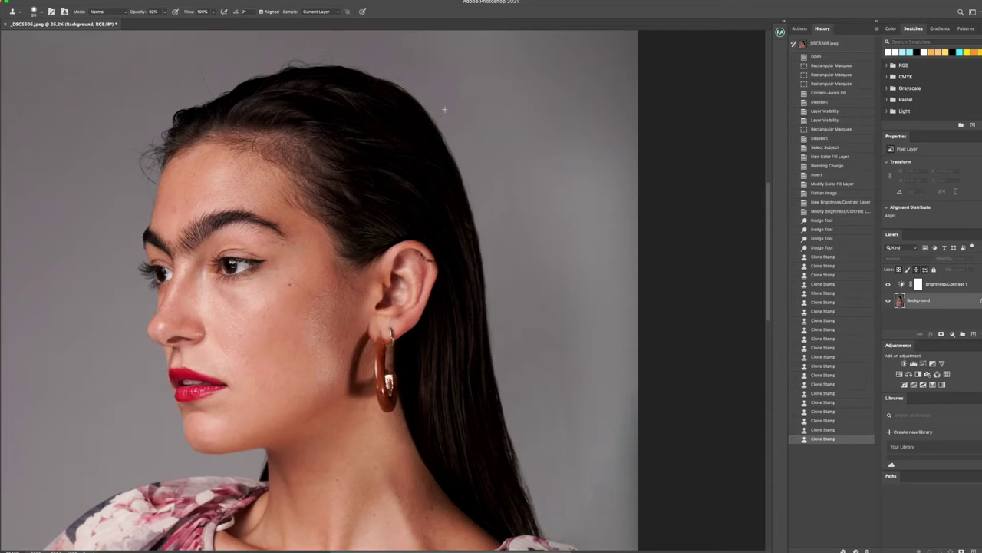
drag(459, 139, 467, 160)
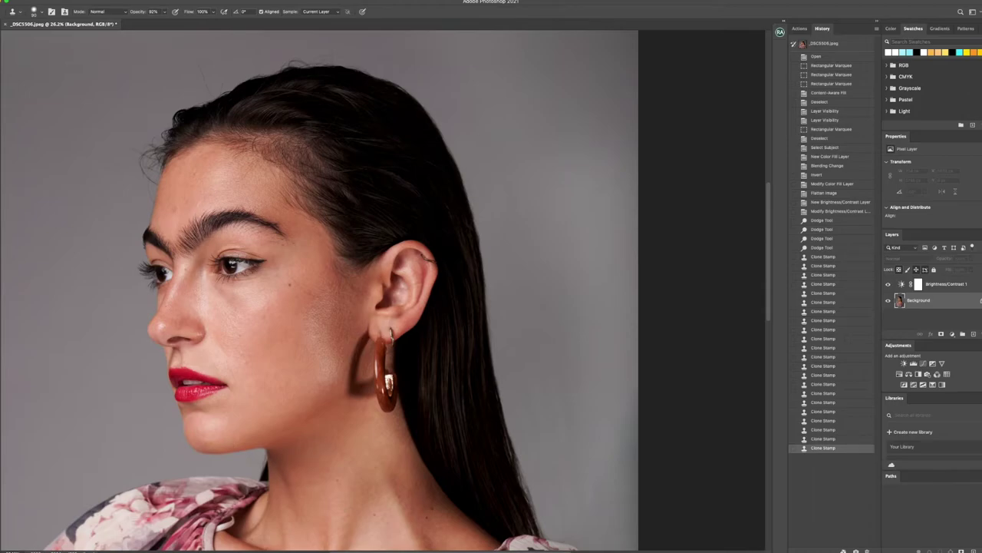
scroll(276, 291, left, 5)
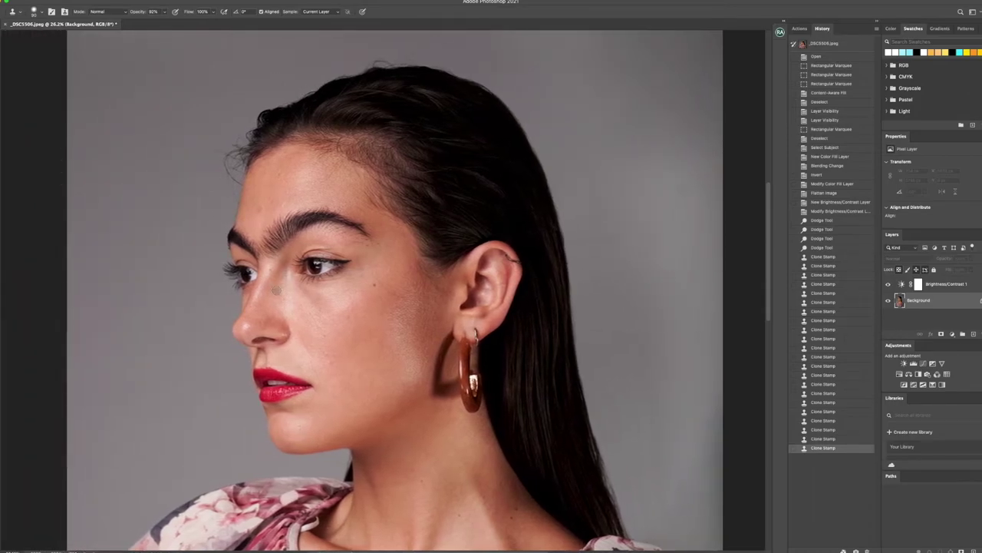
Sample clean grey background and clone away flyaways above the head and along the forehead hairline.
scroll(277, 291, up, 5)
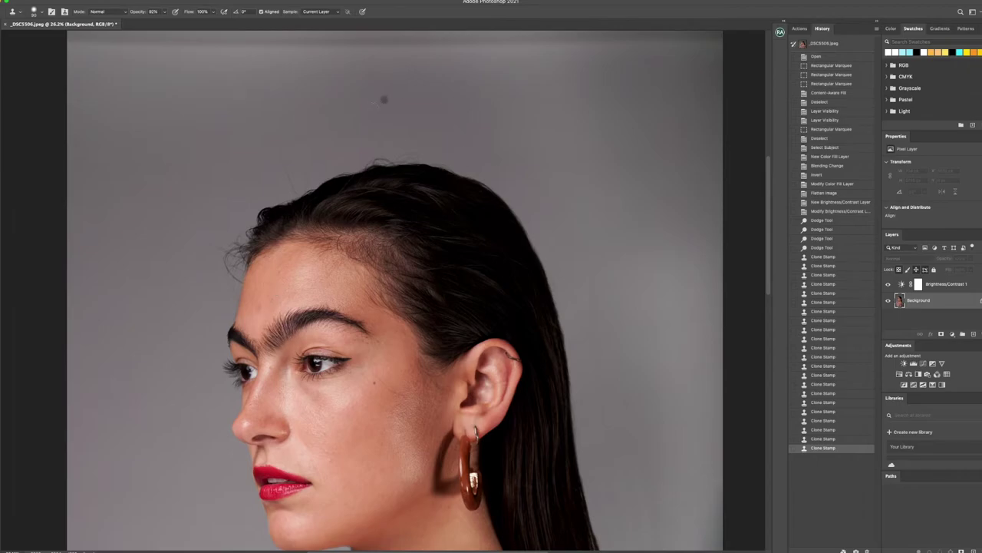
alt+click(413, 138)
mouse_move(417, 151)
mouse_down()
mouse_move(463, 172)
mouse_move(414, 161)
mouse_move(358, 166)
mouse_move(371, 161)
mouse_move(398, 160)
mouse_move(316, 182)
mouse_move(310, 171)
mouse_move(303, 190)
mouse_move(277, 152)
mouse_move(298, 191)
mouse_move(273, 169)
mouse_up()
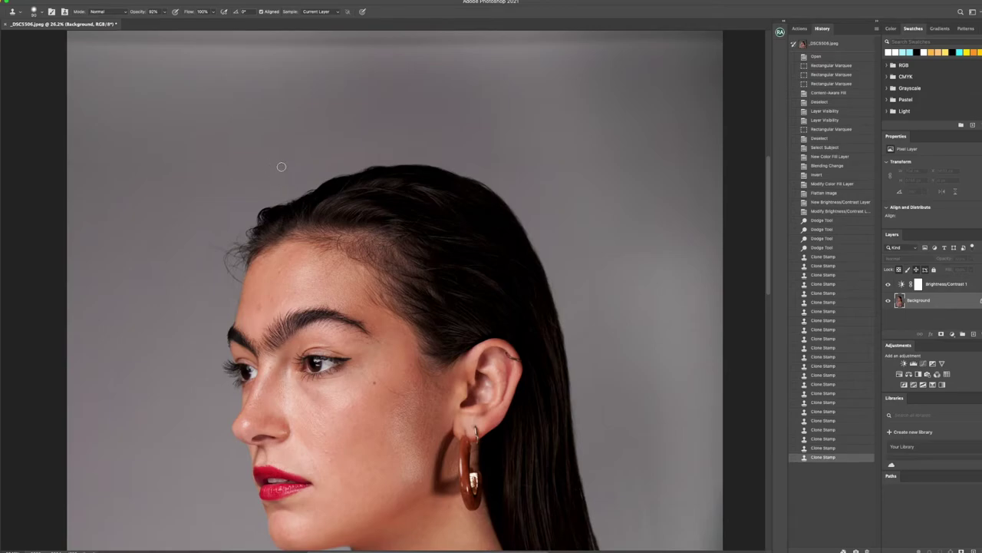
alt+click(265, 162)
mouse_move(282, 170)
mouse_down()
mouse_move(304, 193)
mouse_move(278, 201)
mouse_move(309, 184)
mouse_up()
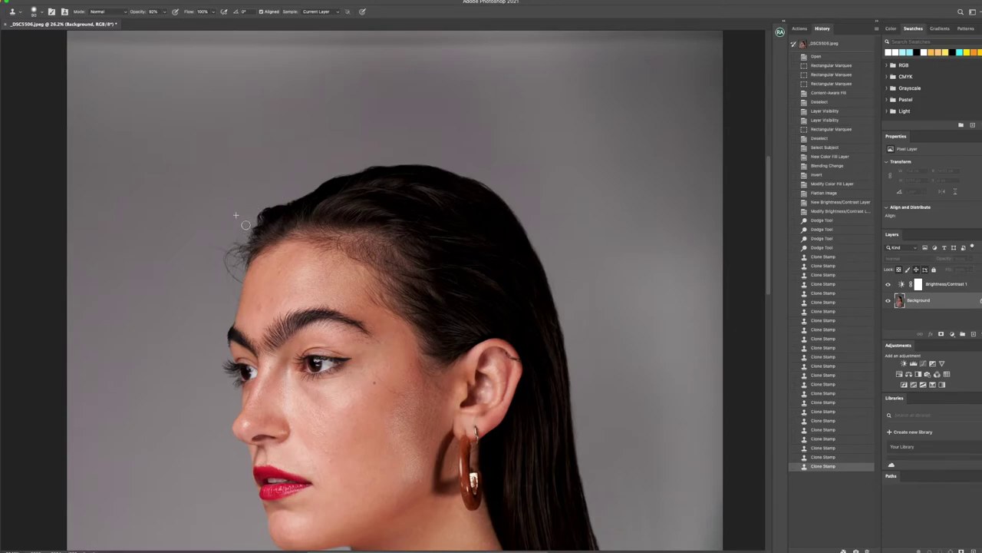
drag(249, 232, 230, 237)
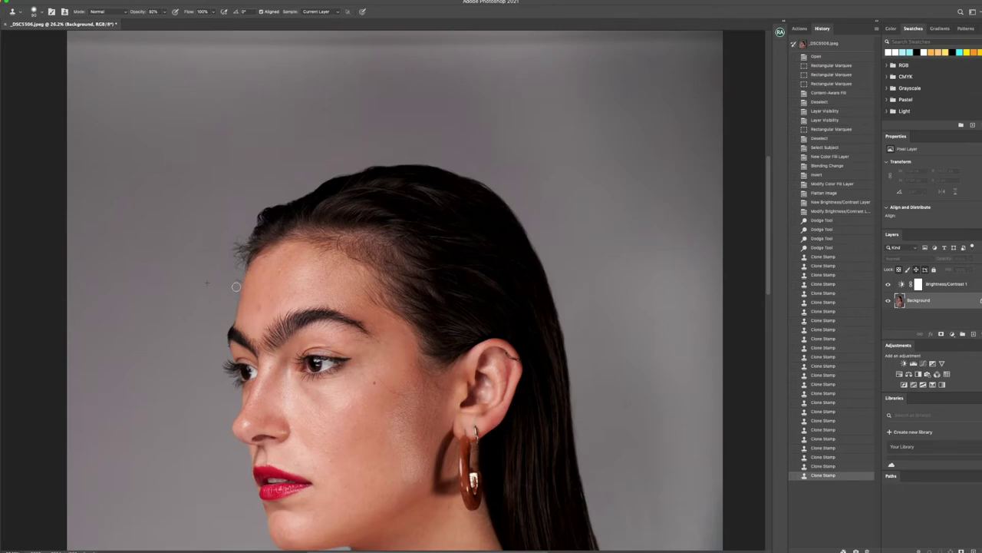
mouse_move(237, 268)
mouse_down()
mouse_move(236, 291)
mouse_move(241, 274)
mouse_move(238, 286)
mouse_move(228, 260)
mouse_move(240, 234)
mouse_move(242, 276)
mouse_move(247, 231)
mouse_move(242, 267)
mouse_move(245, 254)
mouse_move(236, 244)
mouse_move(234, 251)
mouse_move(246, 251)
mouse_move(242, 269)
mouse_move(225, 267)
mouse_move(250, 218)
mouse_up()
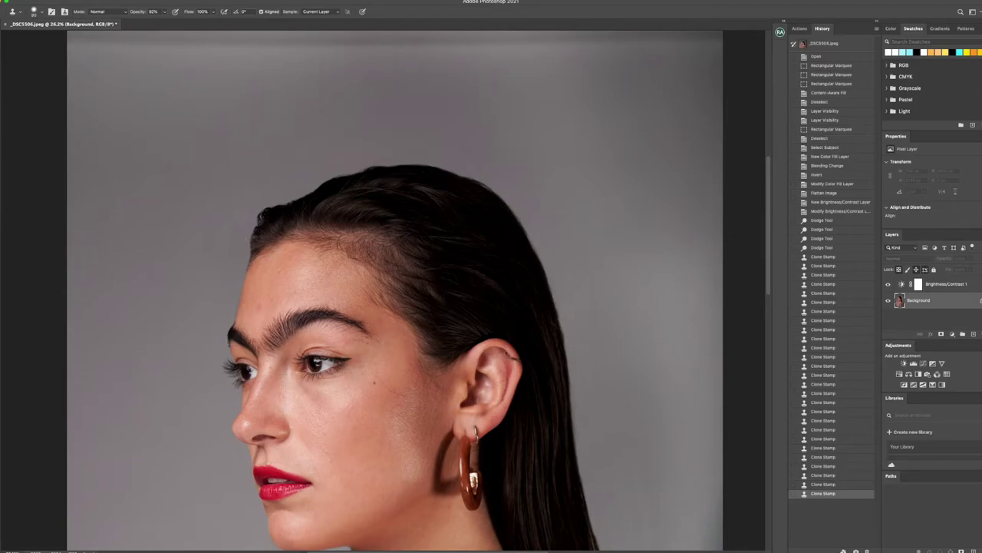
Rezoom on the hair and clone stray hairs off the backdrop along the hair's back edge by the neck.
key(z)
drag(563, 259, 538, 306)
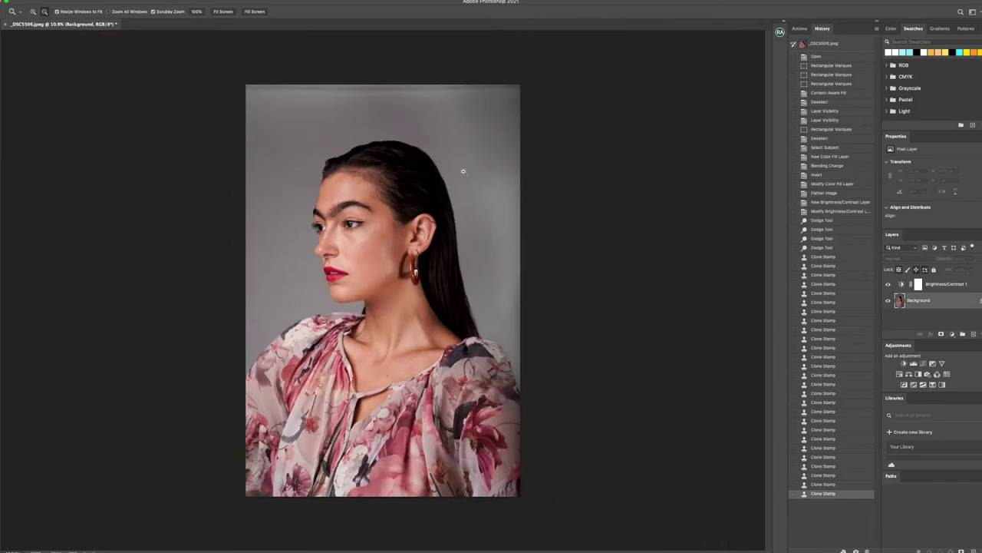
drag(452, 165, 461, 160)
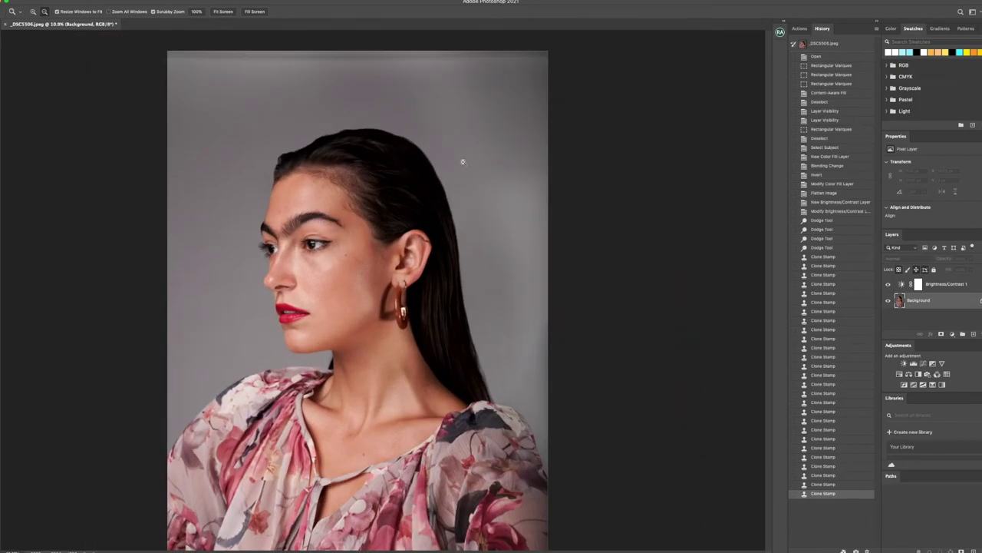
drag(379, 210, 389, 206)
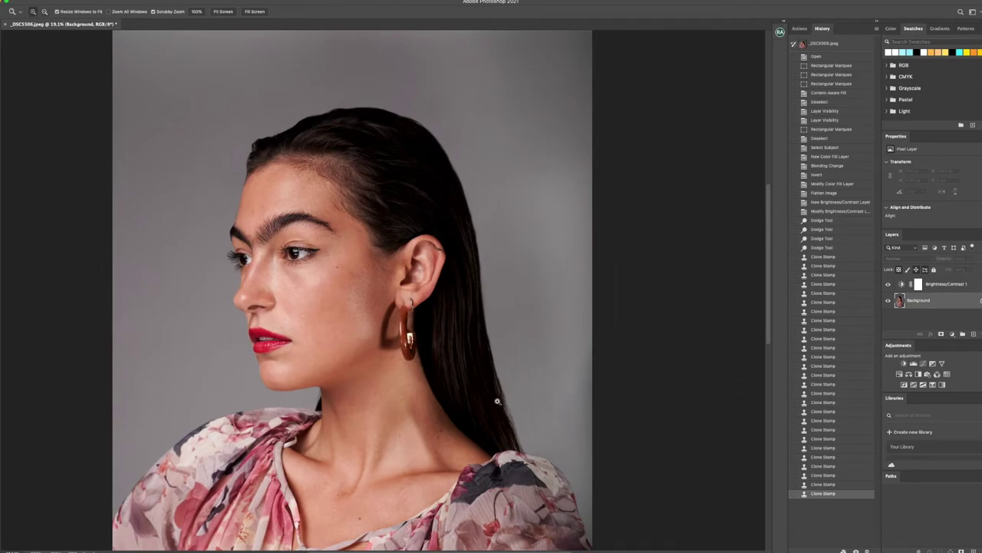
key(s)
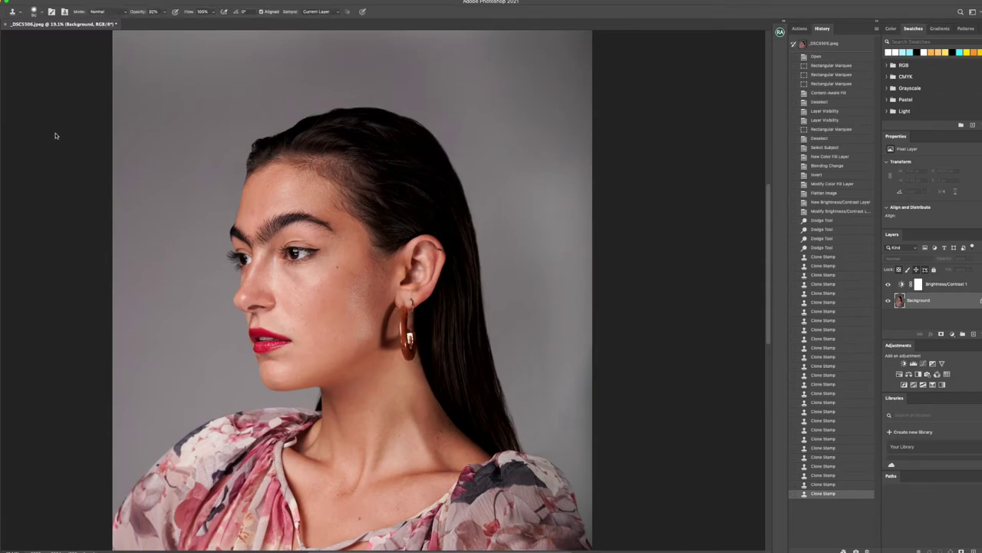
drag(505, 404, 515, 435)
click(511, 401)
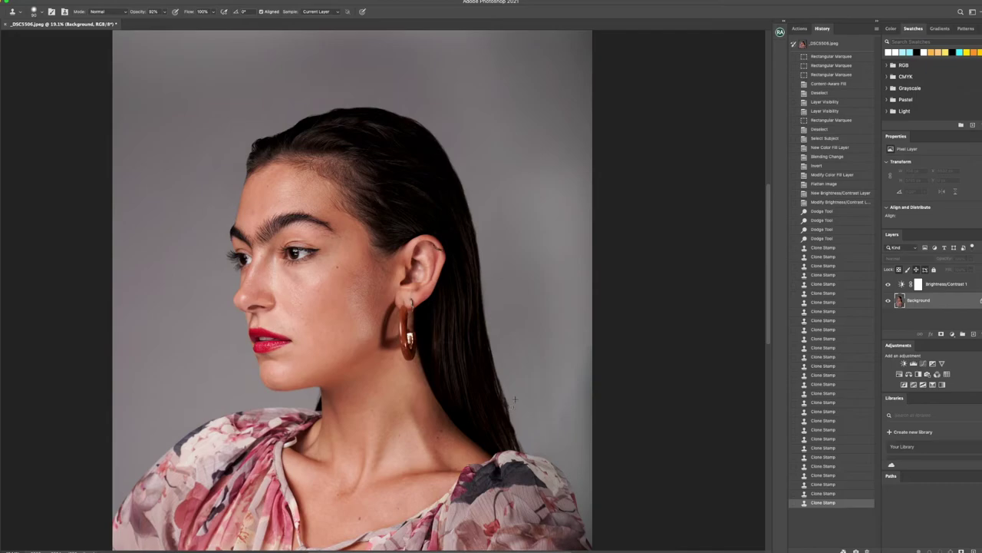
click(513, 393)
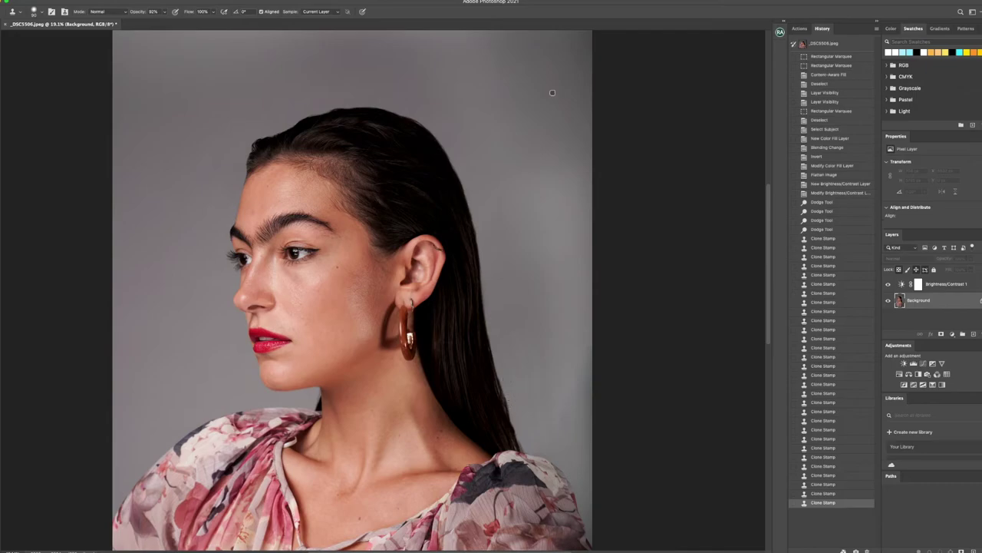
click(511, 385)
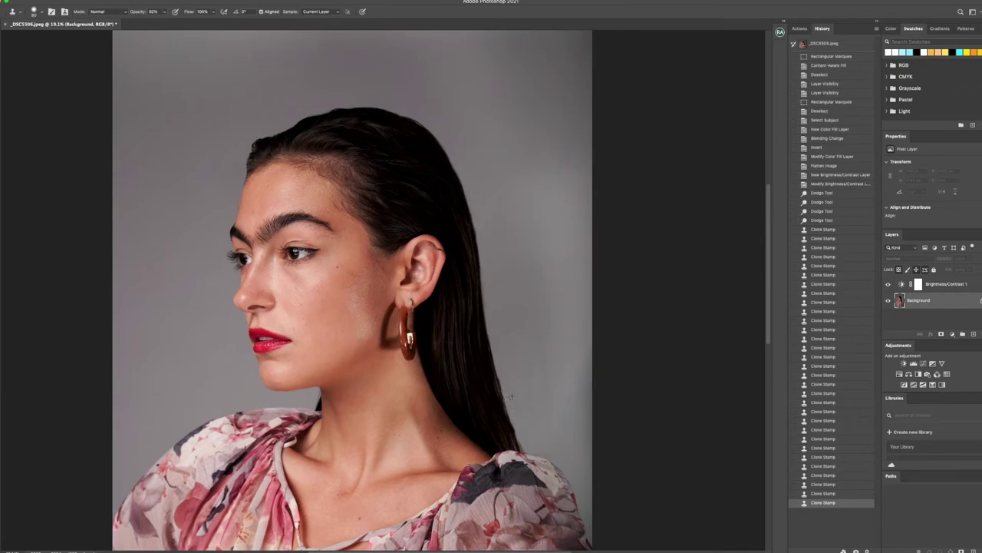
drag(511, 396, 546, 421)
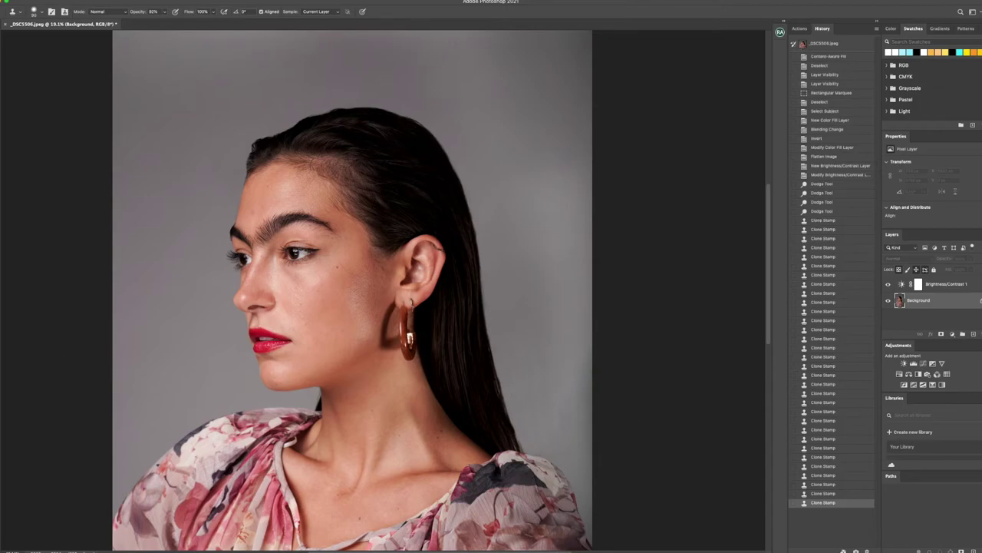
click(844, 51)
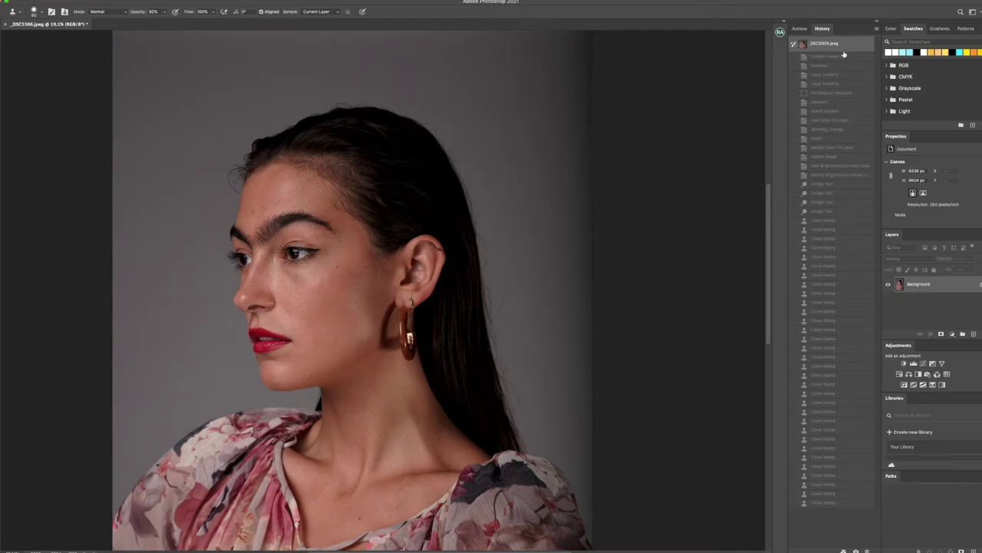
click(847, 503)
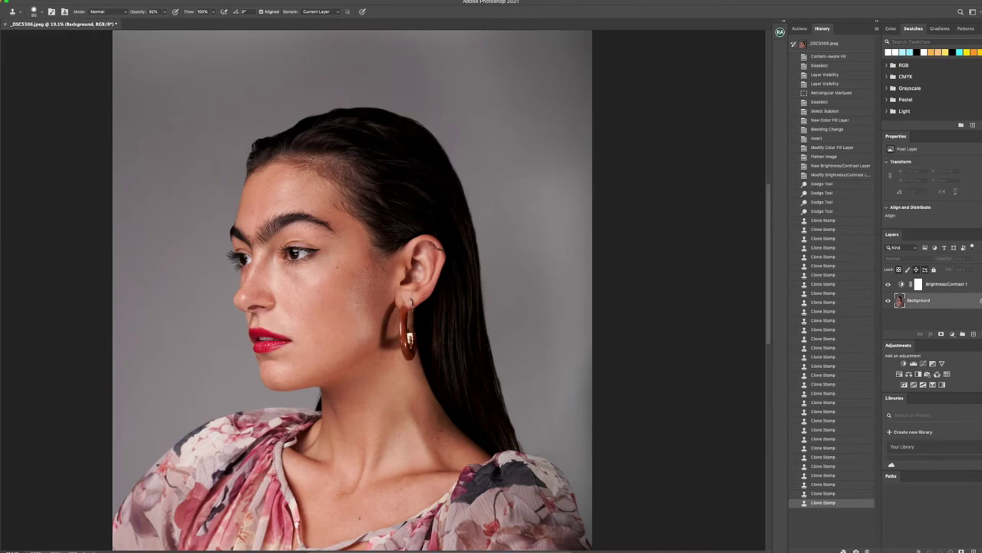
key(z)
key(ctrl+0)
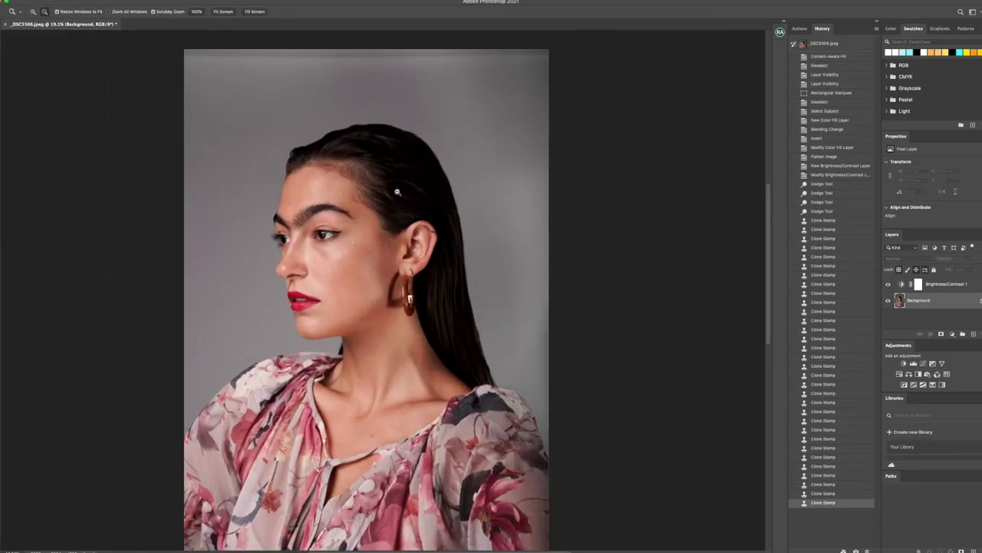
click(357, 217)
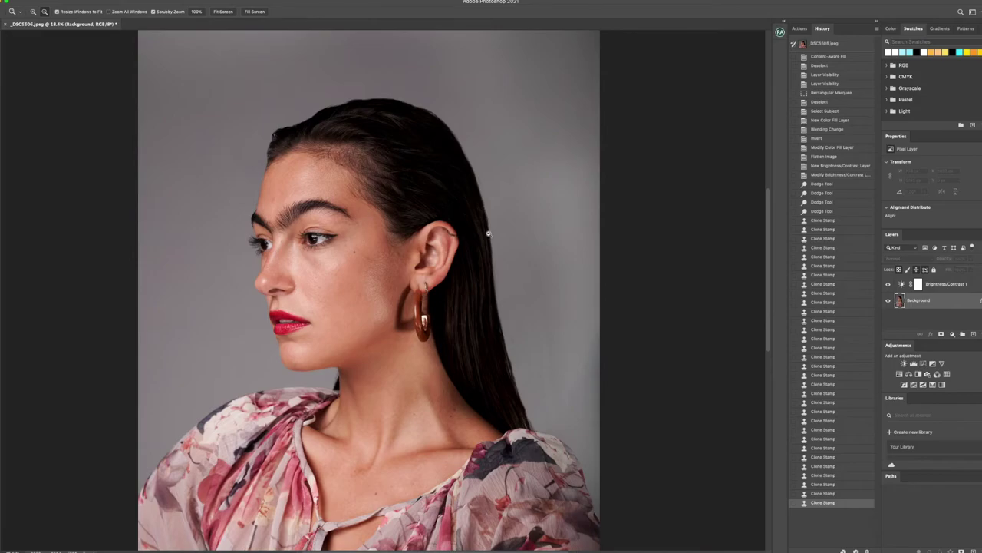
click(319, 241)
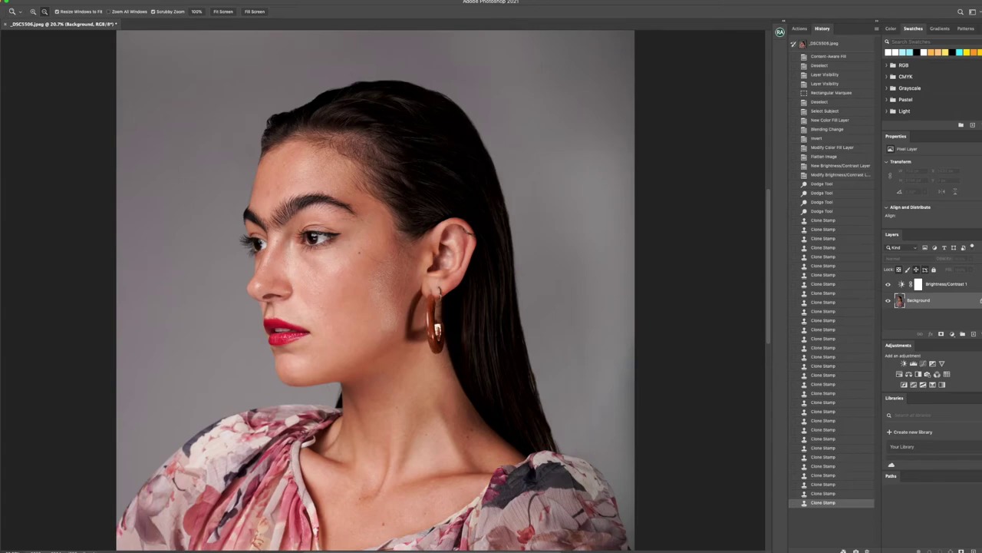
key(p)
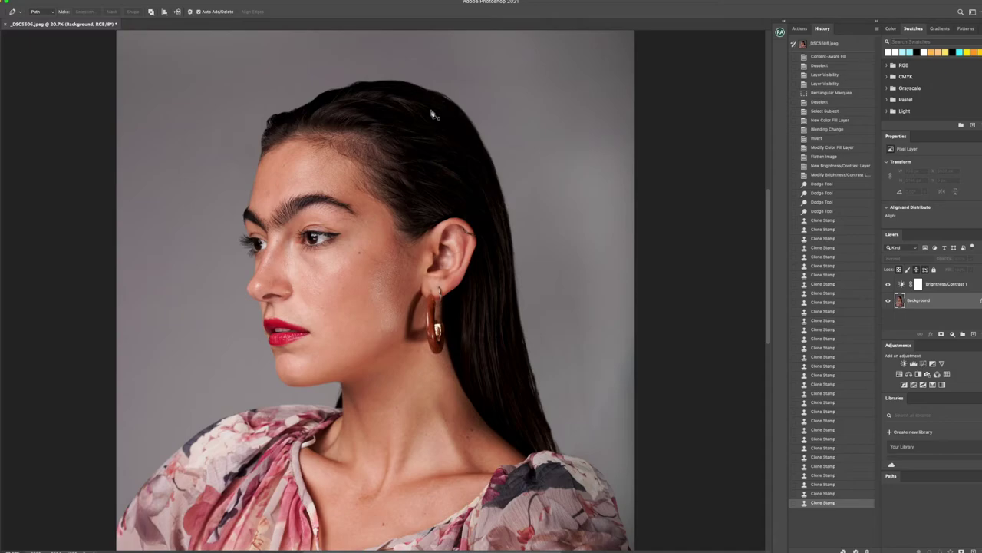
With the standard Pen, trace anchors from the top of the hair down its back edge to the shoulder.
click(2, 189)
click(10, 190)
click(401, 82)
click(454, 105)
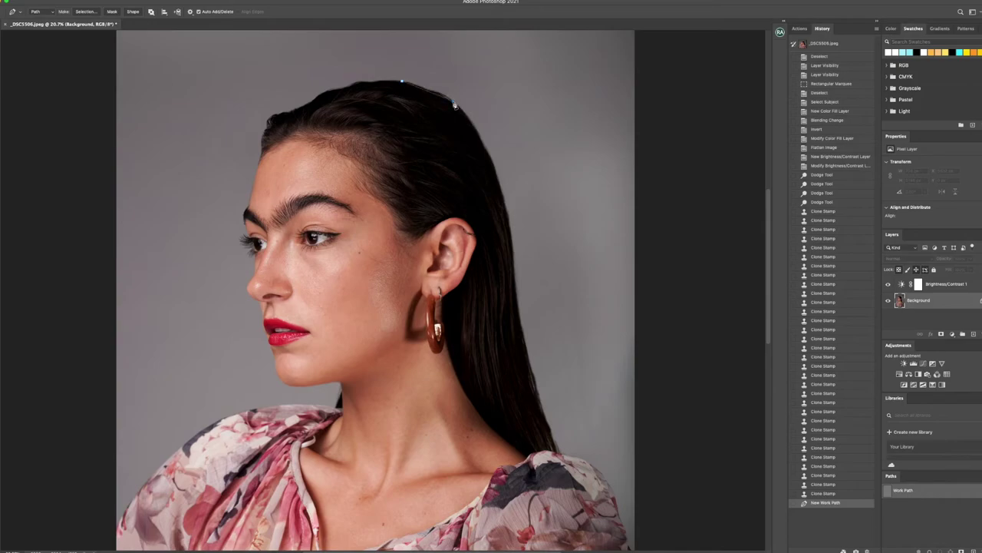
drag(454, 105, 459, 110)
click(465, 114)
drag(489, 146, 502, 192)
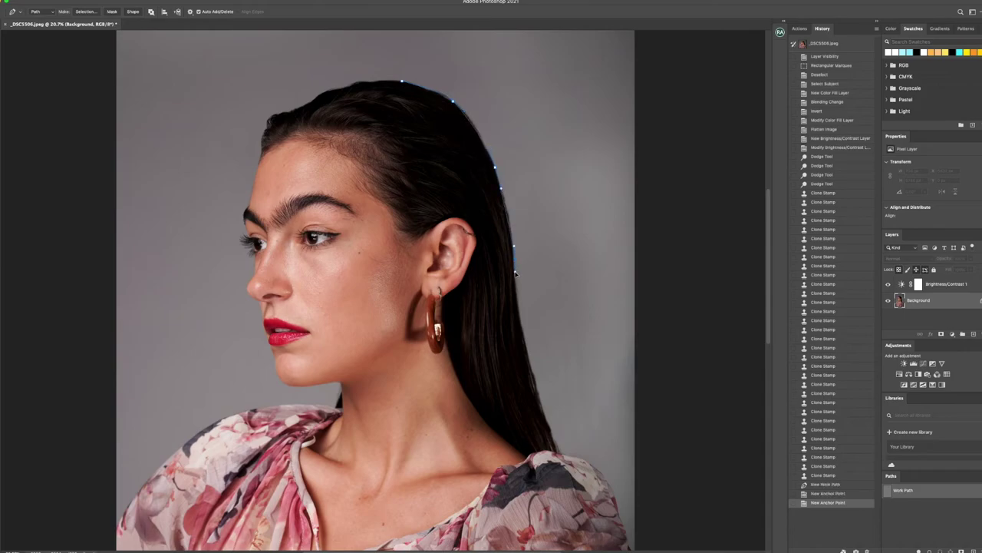
click(516, 275)
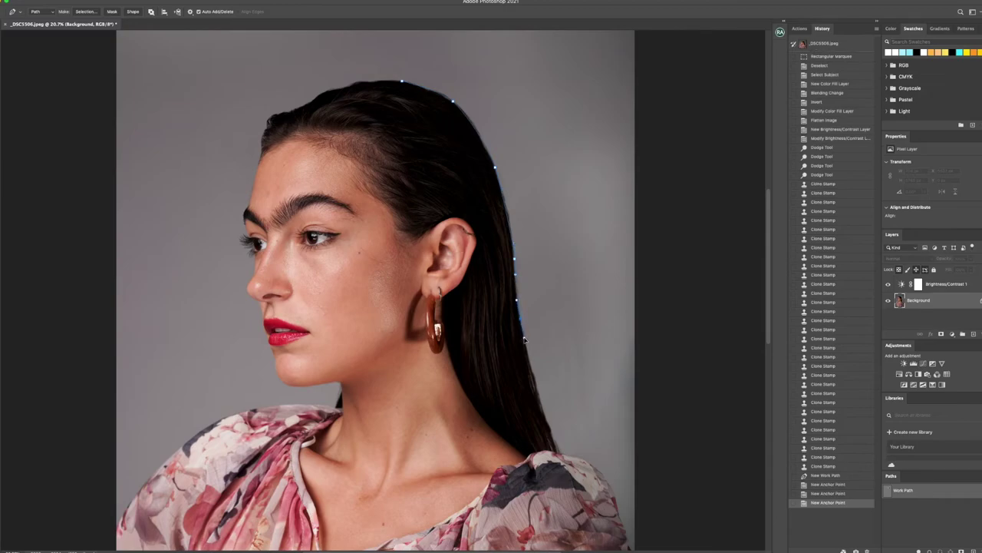
click(525, 340)
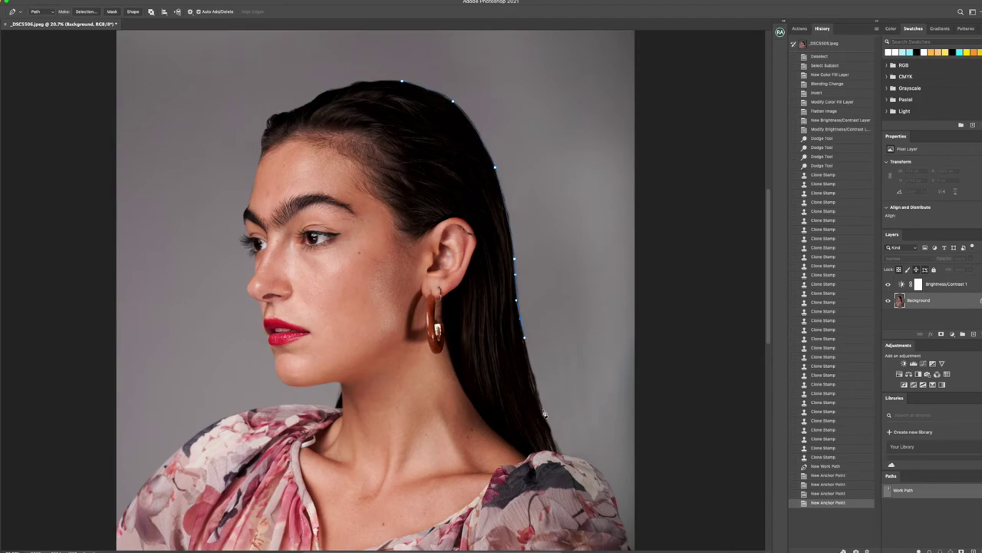
click(551, 432)
click(552, 438)
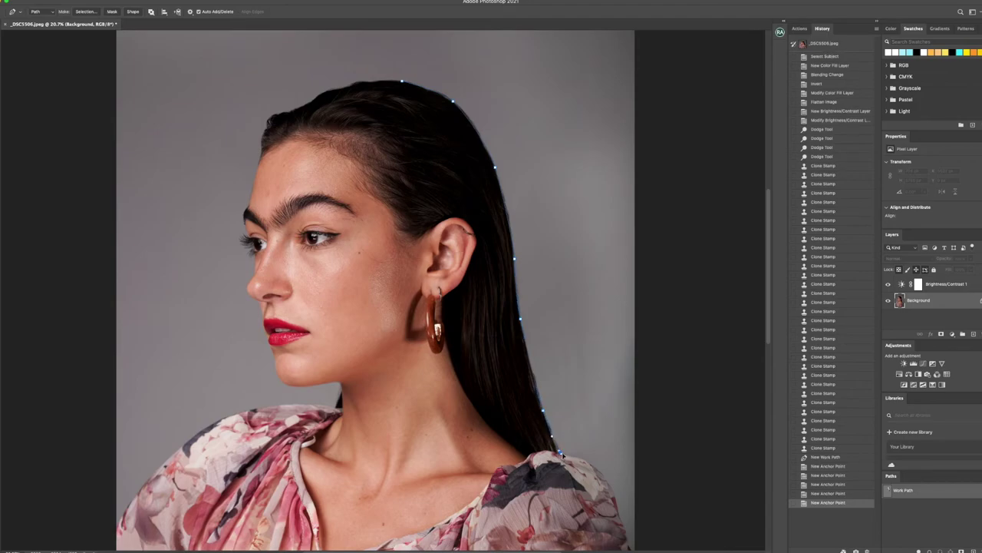
click(561, 455)
Extend the path out into the backdrop, up over the head, and close it at the start.
click(581, 459)
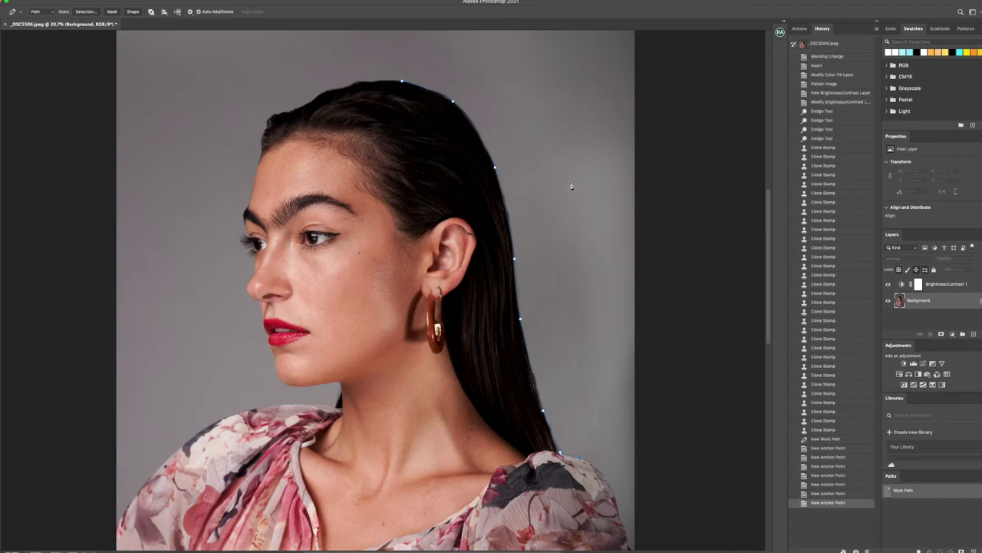
click(526, 112)
click(453, 61)
click(410, 55)
click(402, 78)
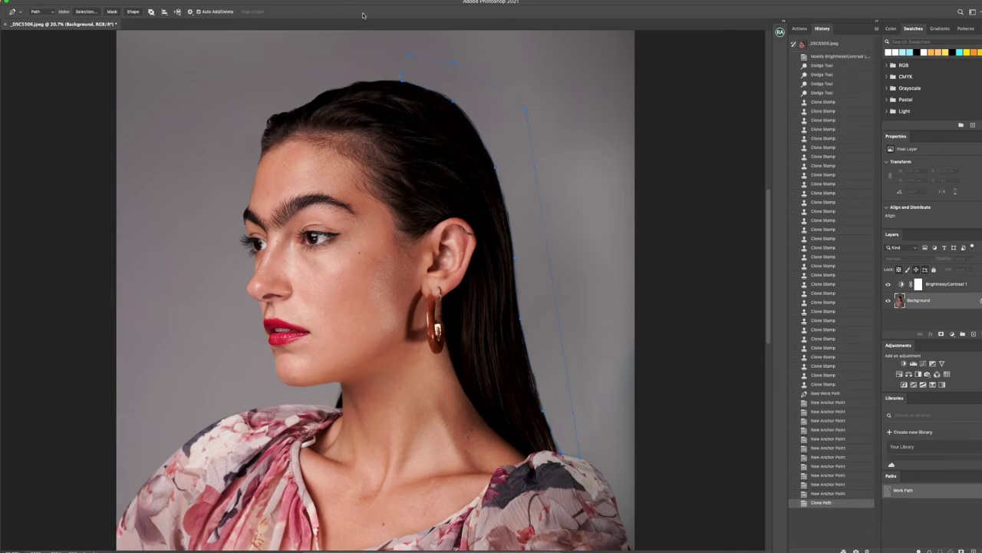
Convert the path into a selection with 0 feather and clone over stray hairs inside it.
click(84, 12)
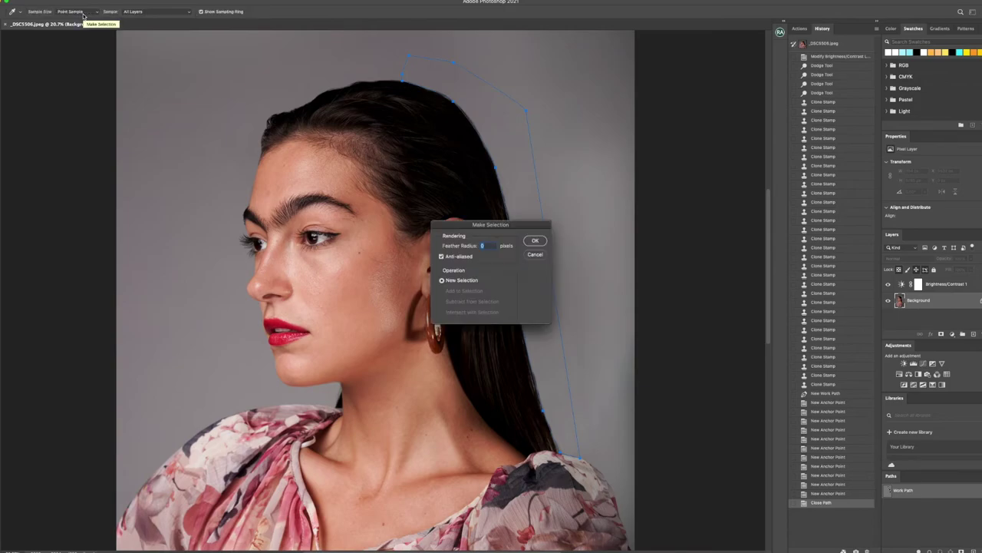
click(537, 242)
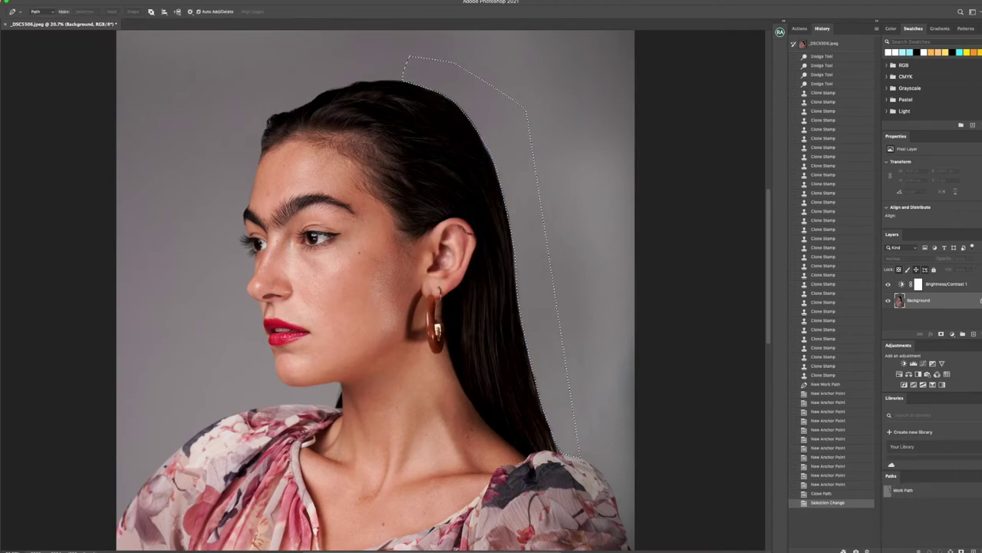
key(s)
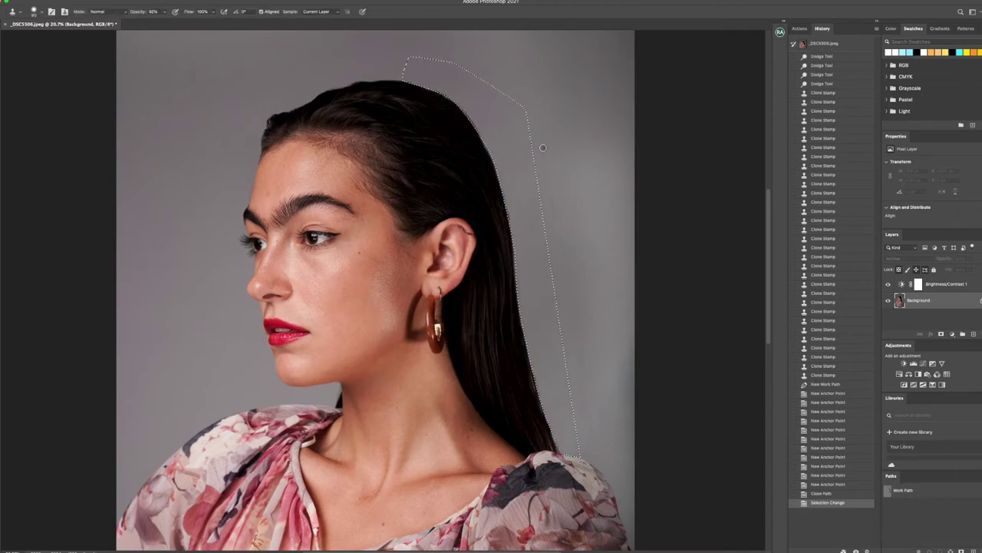
alt+click(543, 146)
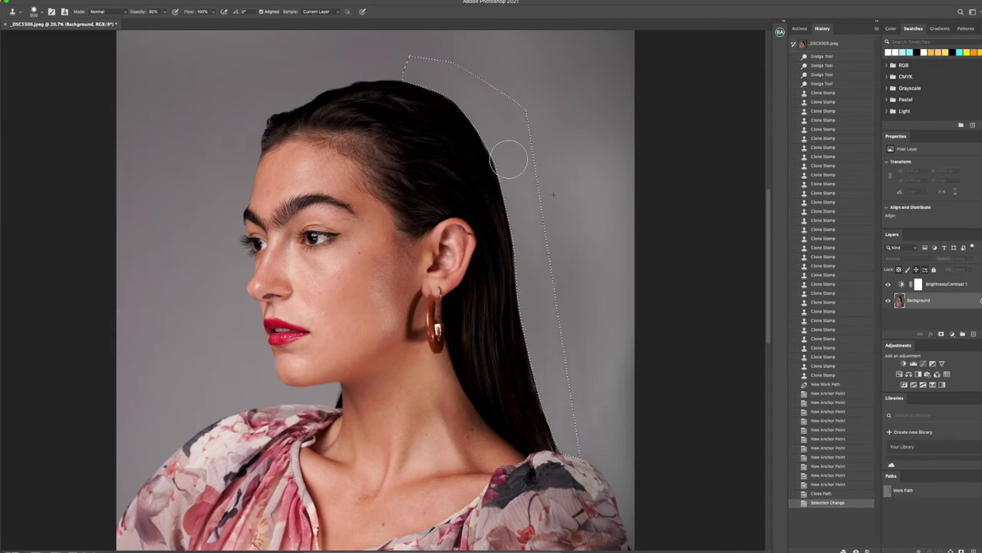
click(464, 92)
Start a Free Transform on the rectangular selection, then cancel it with Esc.
key(m)
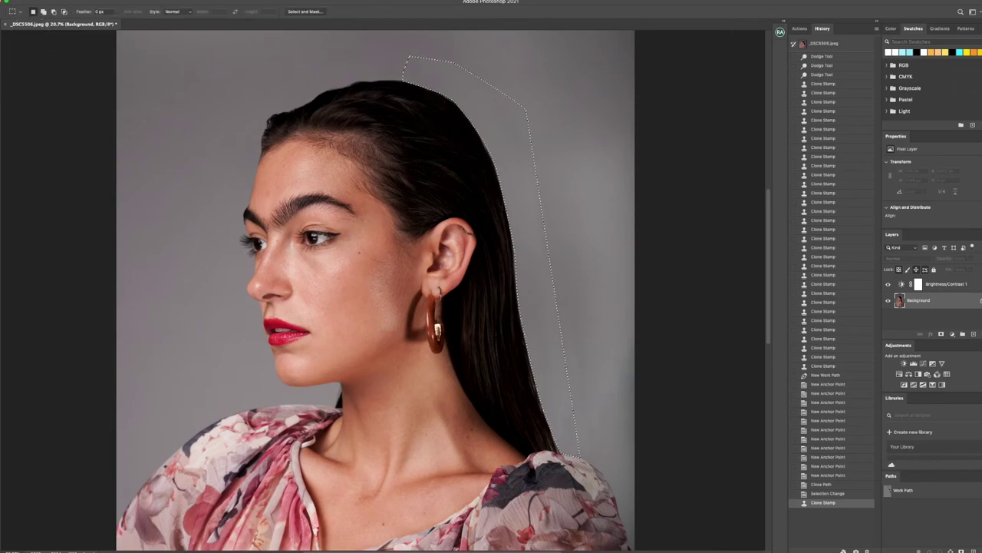
right_click(497, 147)
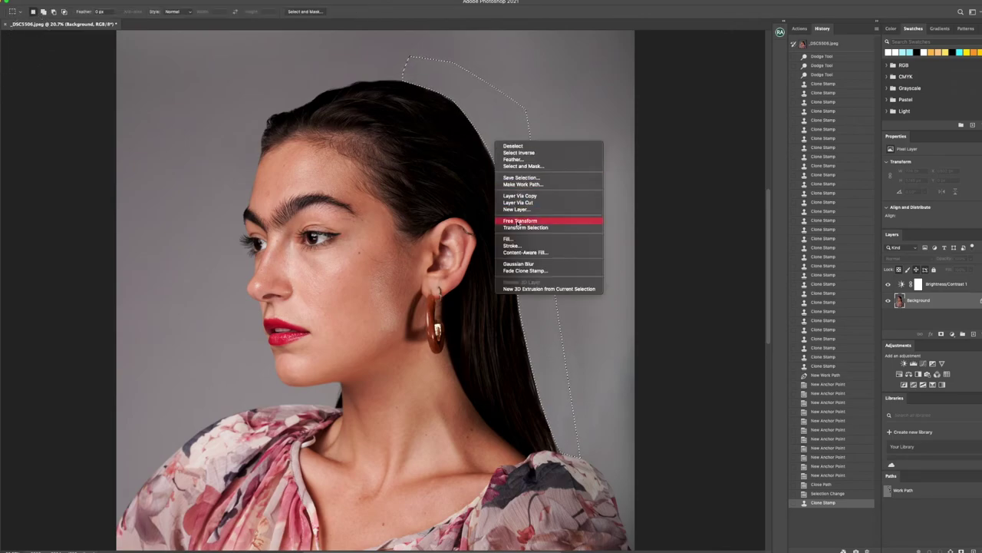
click(519, 222)
right_click(530, 158)
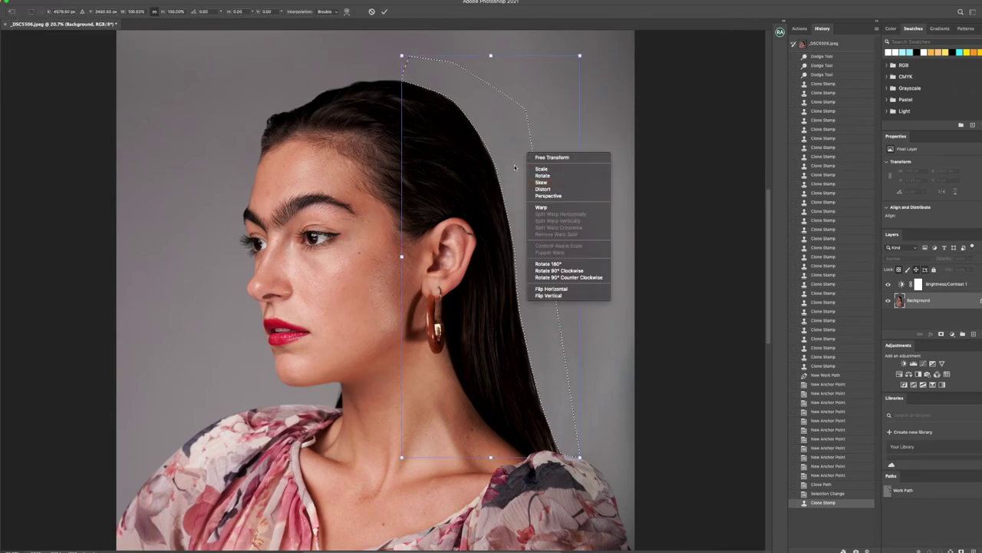
click(514, 167)
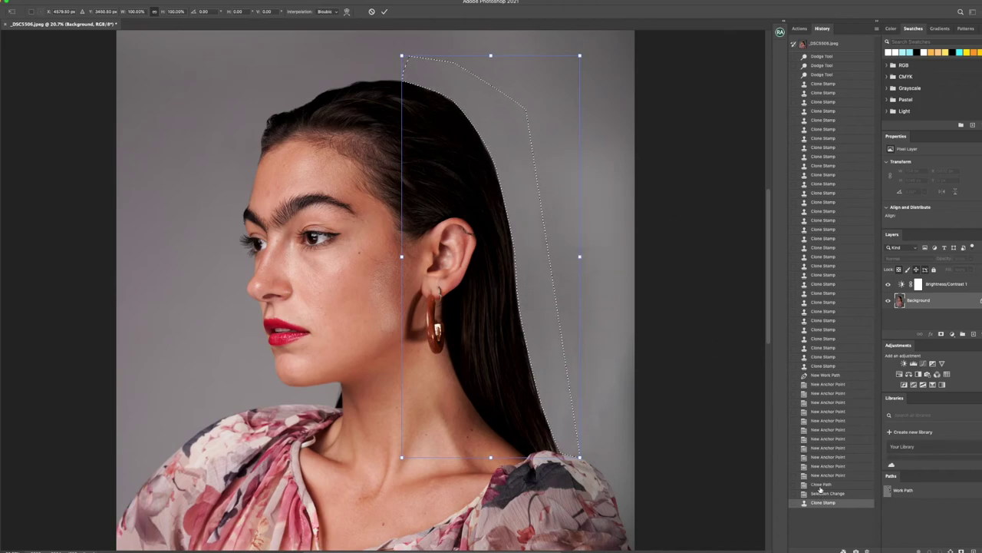
key(Escape)
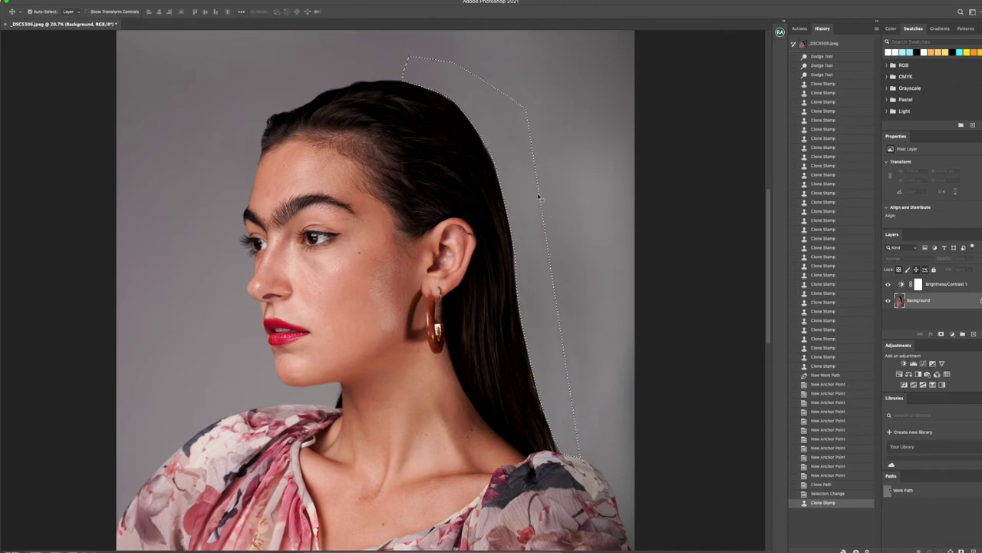
Step back in History to the state before the clone stroke.
right_click(540, 154)
right_click(503, 169)
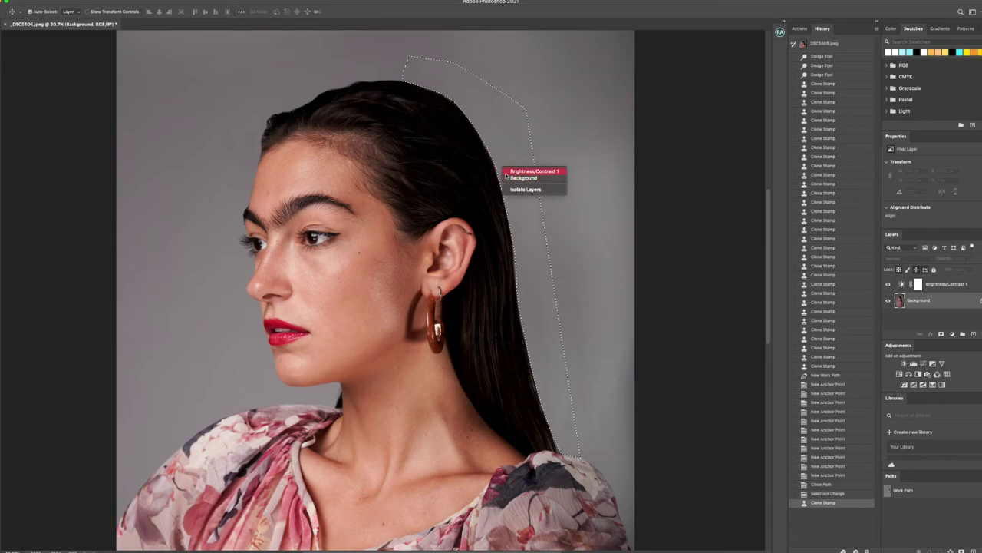
click(849, 501)
click(848, 493)
click(572, 339)
Copy the selected backdrop strip onto a new layer with Layer Via Copy.
key(m)
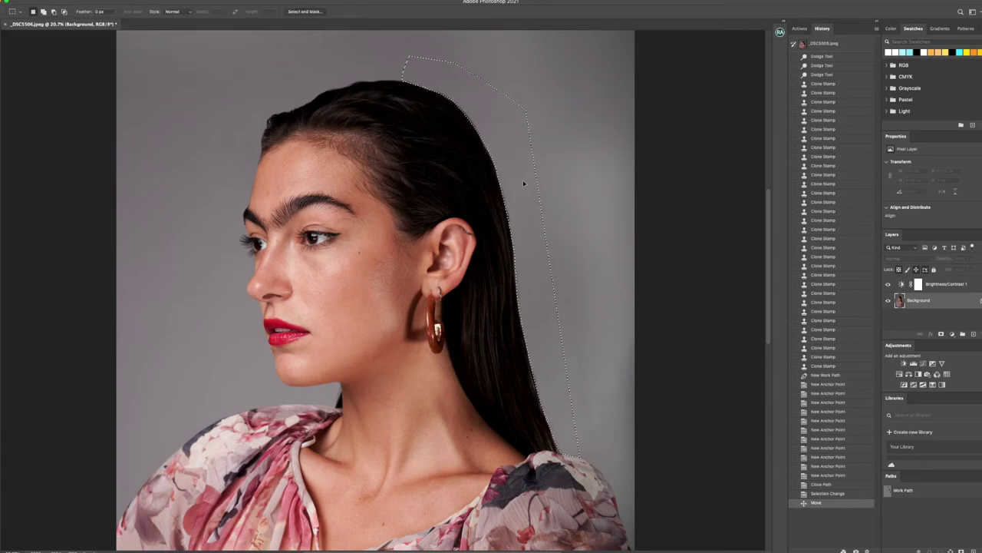
right_click(523, 182)
click(554, 234)
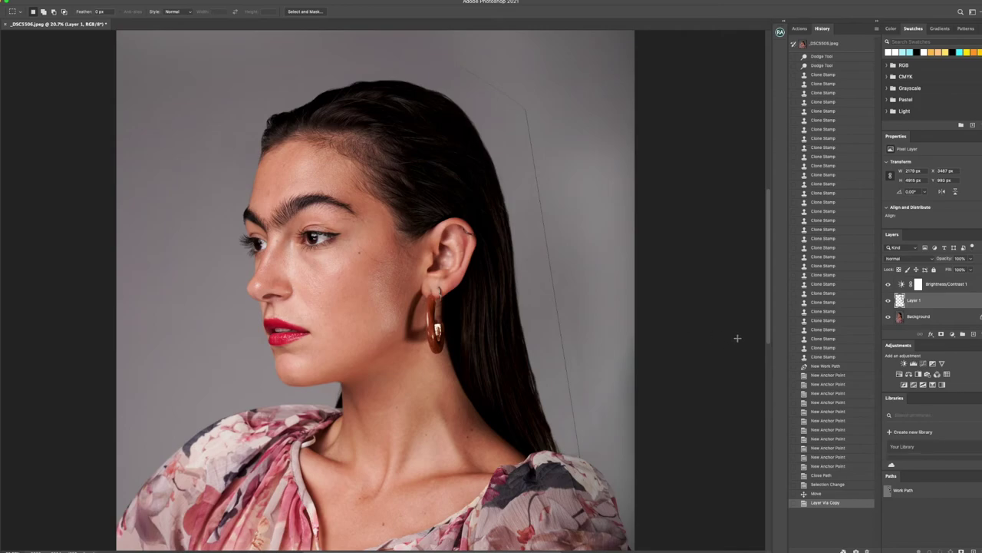
Restore the closed-path selection from History and clone-stamp stray hairs off the right hair edge.
click(823, 484)
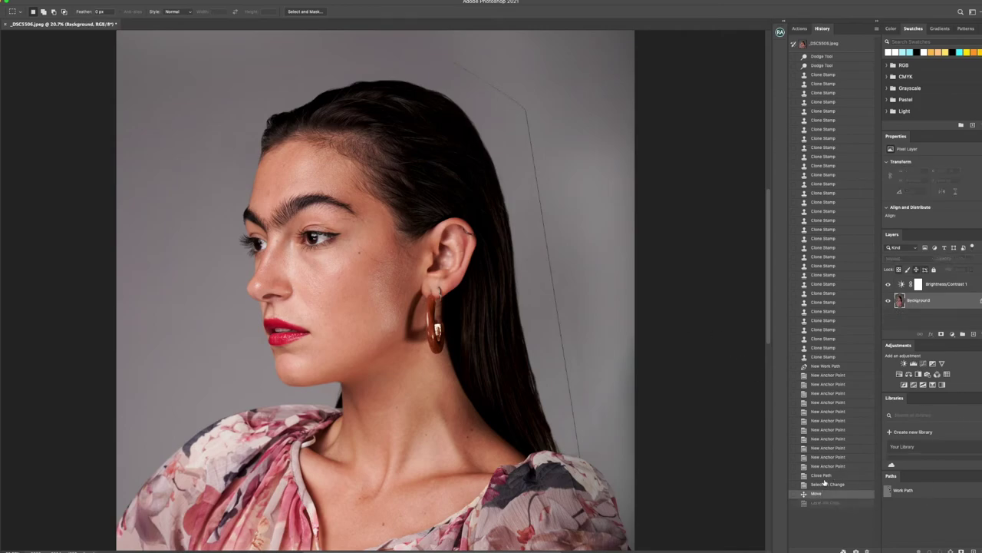
click(822, 475)
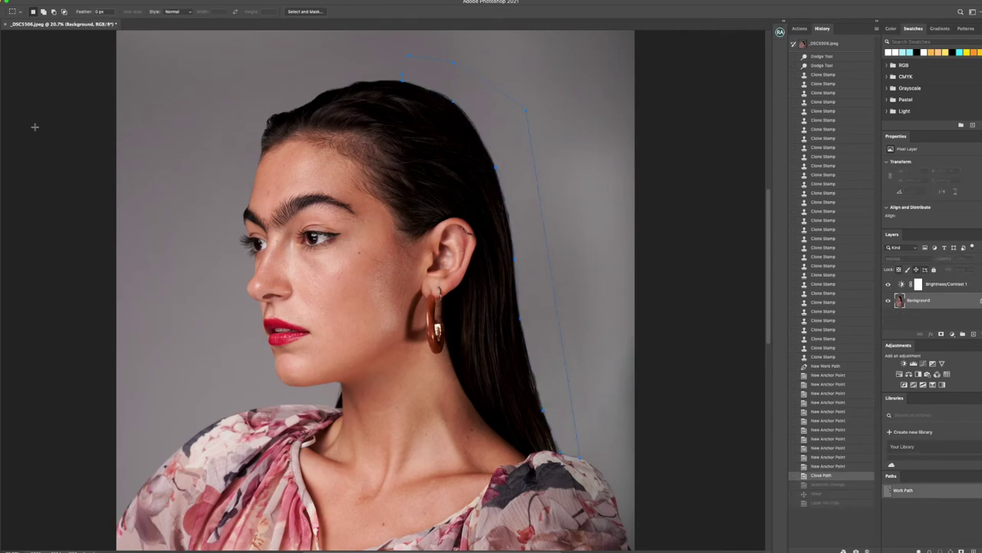
click(837, 485)
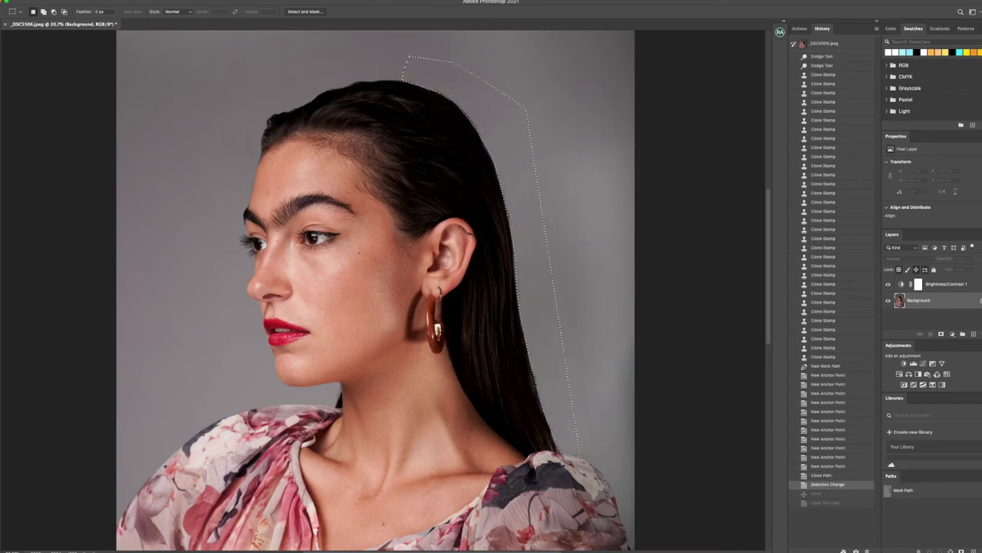
key(s)
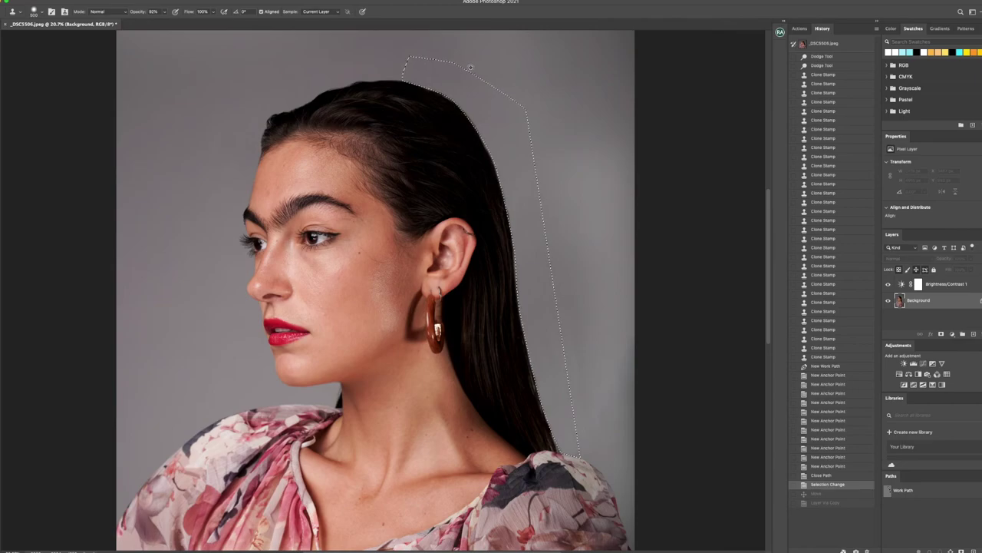
mouse_move(465, 100)
mouse_down()
mouse_move(507, 246)
mouse_move(516, 236)
mouse_move(556, 438)
mouse_move(504, 140)
mouse_move(477, 109)
mouse_move(414, 76)
mouse_move(445, 86)
mouse_up()
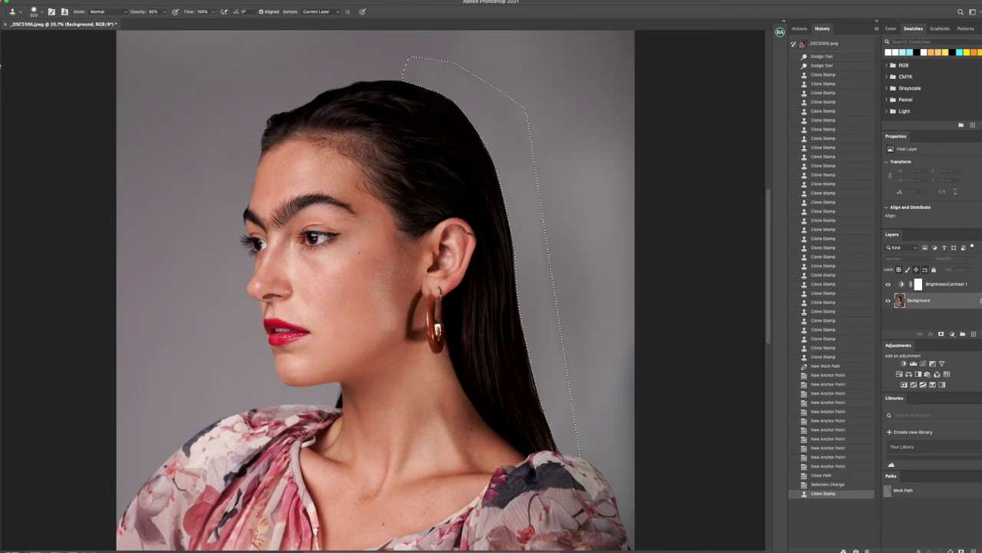
Copy the cleaned selection onto a new Layer 1 via Layer Via Copy.
key(w)
right_click(501, 130)
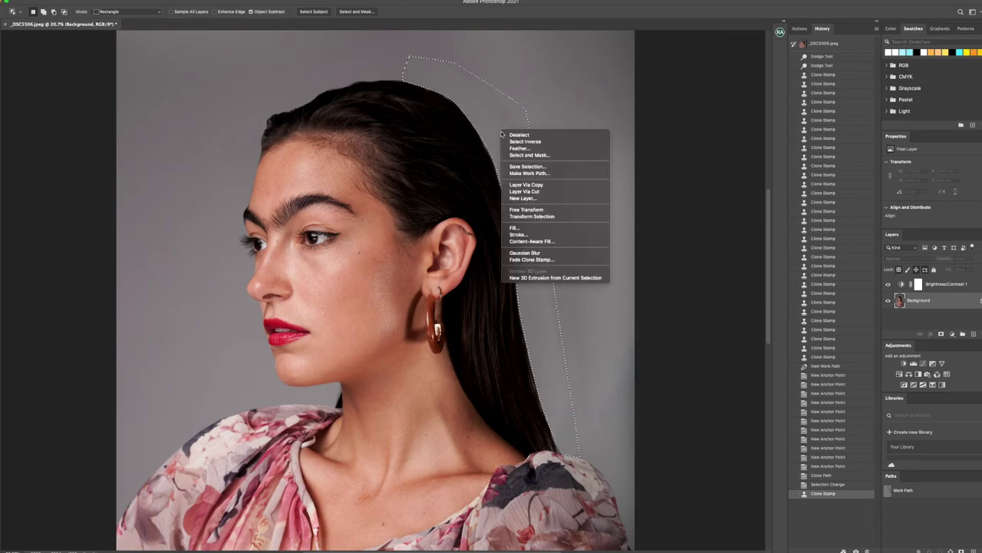
click(525, 185)
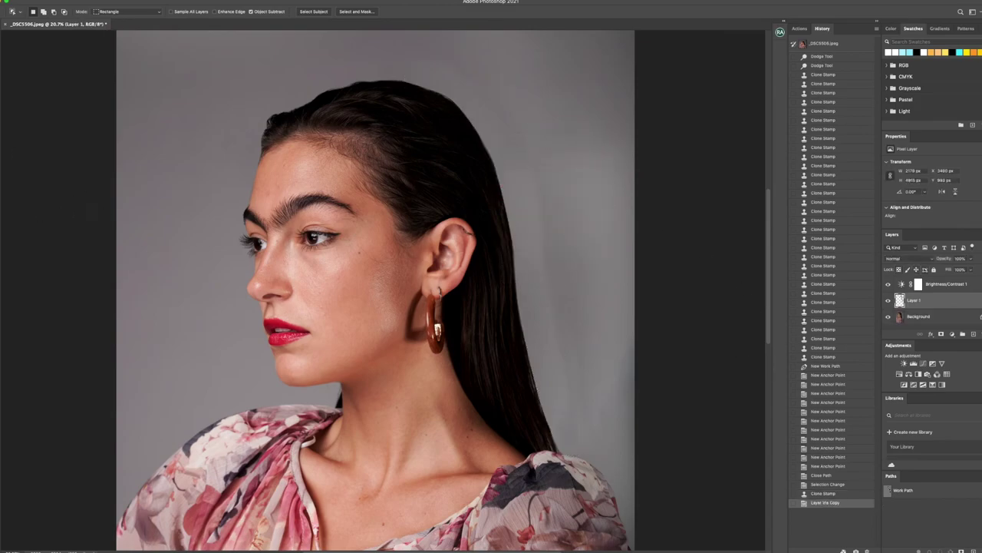
Patch the grey backdrop right of the hair, then flatten into a single Background layer.
key(j)
mouse_move(536, 135)
mouse_down()
mouse_move(530, 263)
mouse_move(574, 428)
mouse_move(597, 425)
mouse_move(581, 397)
mouse_move(593, 367)
mouse_move(636, 369)
mouse_up()
key(ctrl+d)
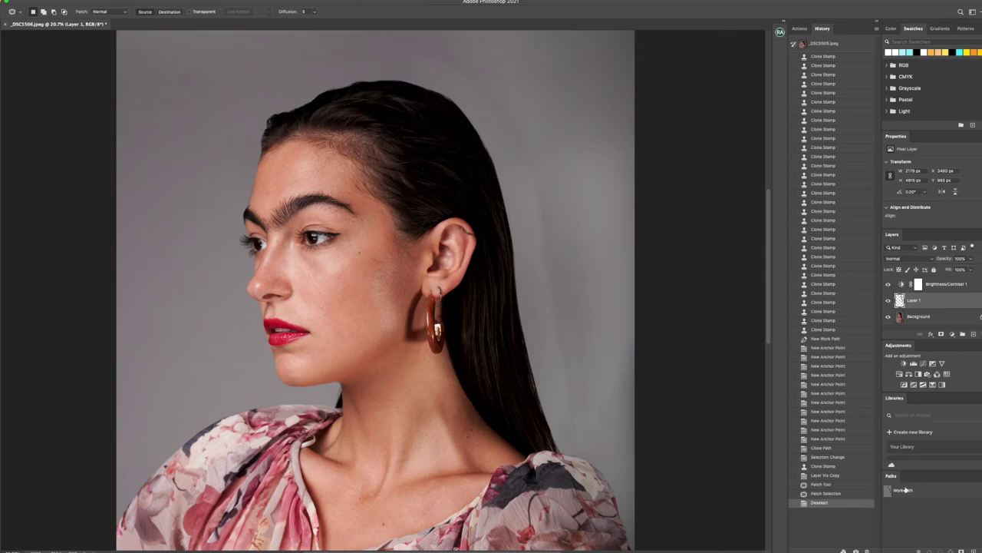
right_click(916, 317)
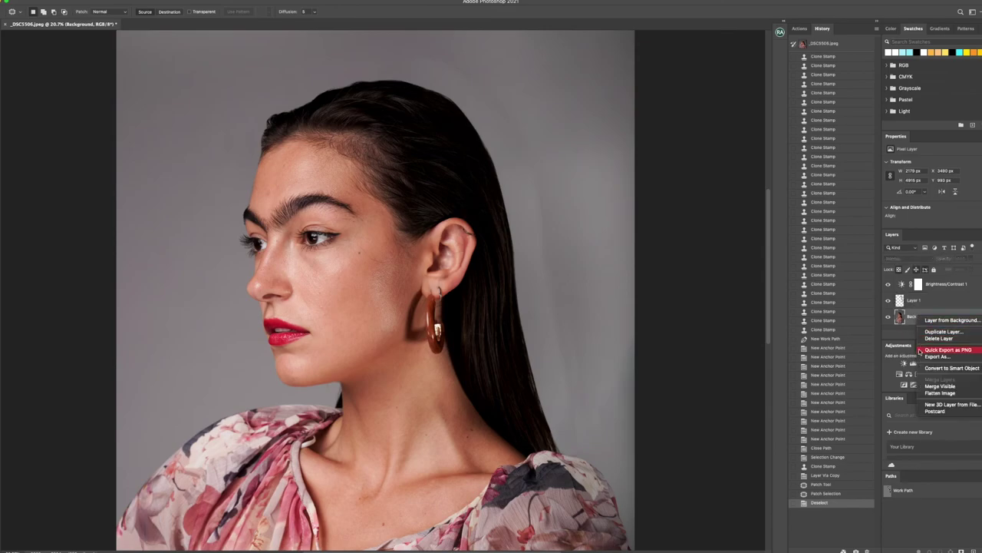
click(933, 394)
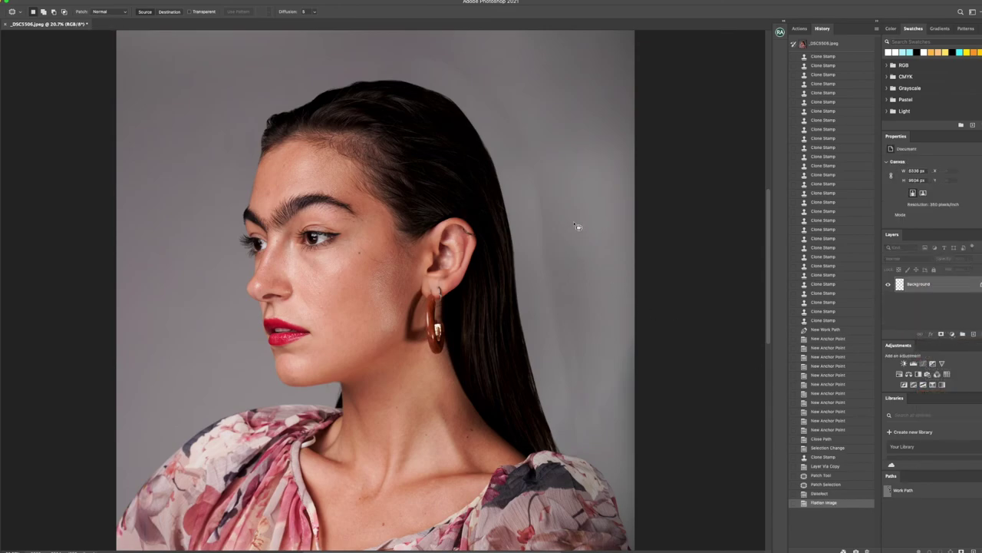
Patch another backdrop area beside the hair and deselect.
mouse_move(571, 198)
mouse_down()
mouse_move(498, 99)
mouse_move(535, 214)
mouse_move(565, 376)
mouse_move(615, 427)
mouse_move(608, 441)
mouse_up()
drag(592, 374, 535, 264)
key(ctrl+d)
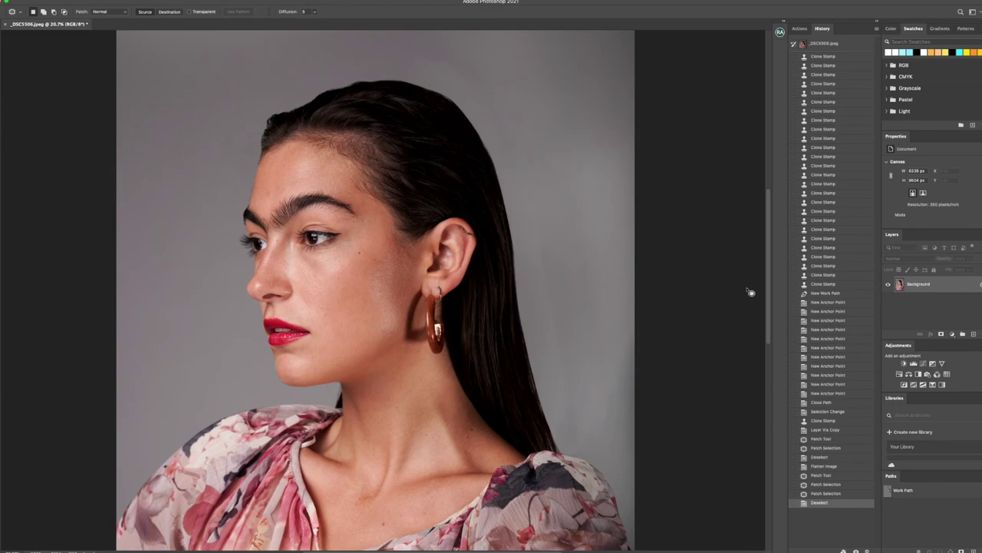
click(826, 45)
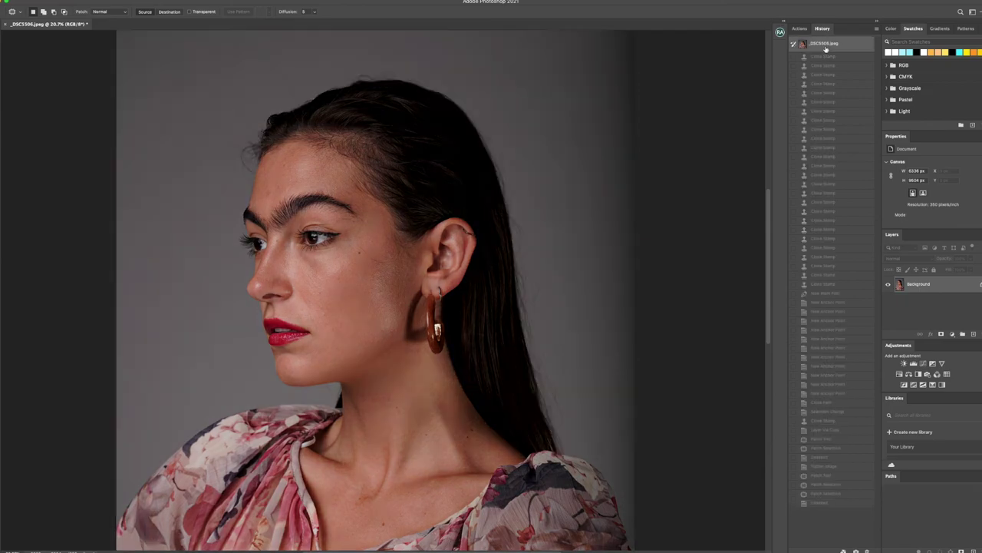
click(835, 503)
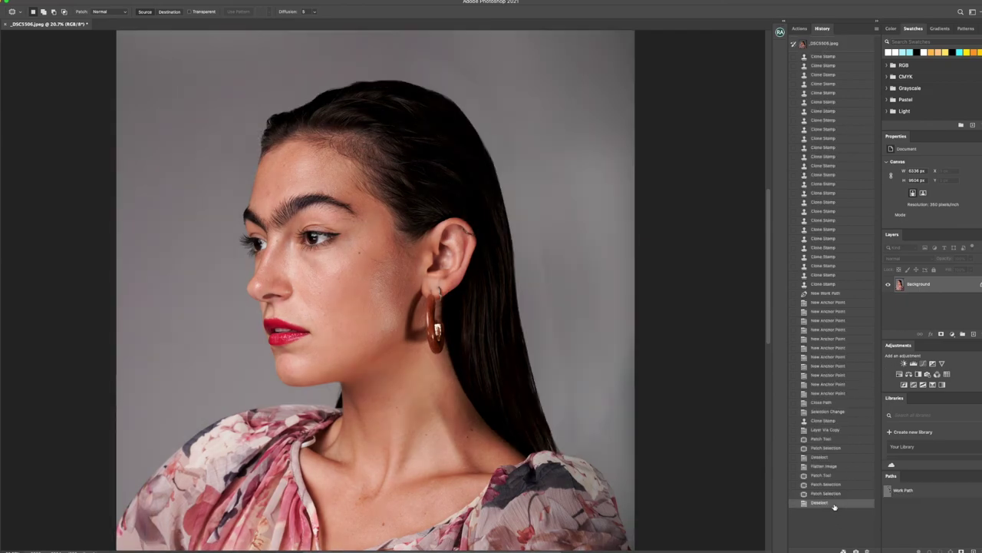